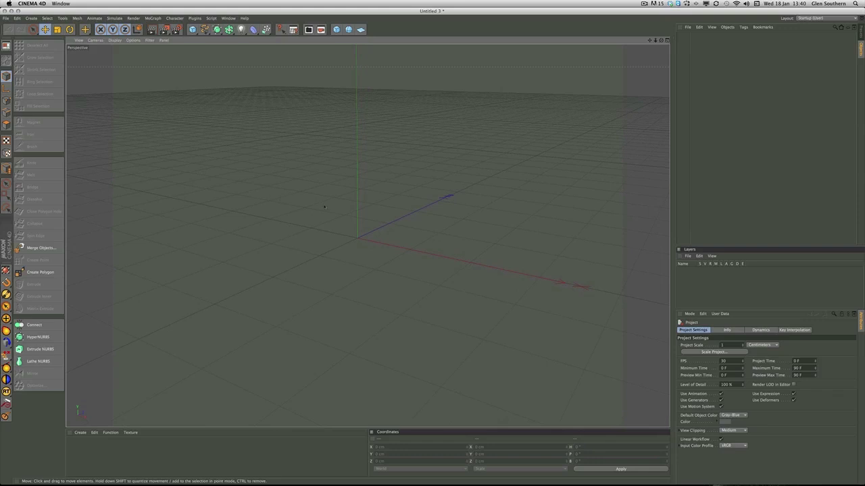
middle_click(288, 196)
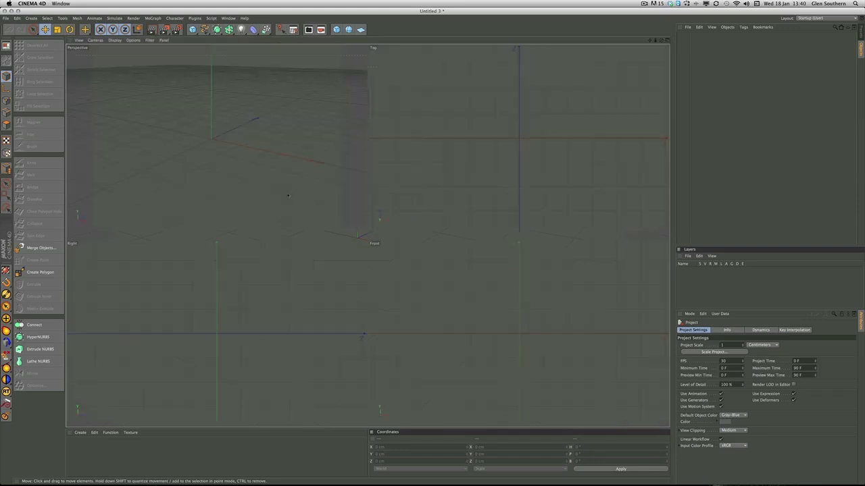
middle_click(245, 185)
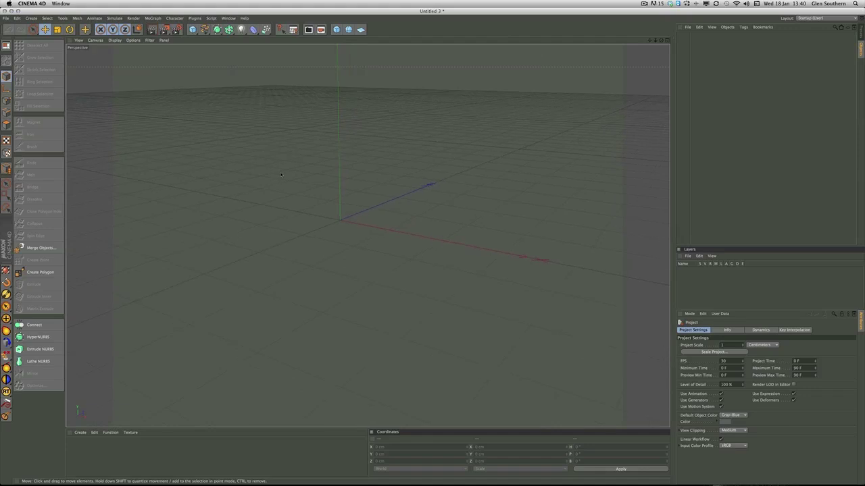
middle_click_drag(276, 176, 274, 176, "alt")
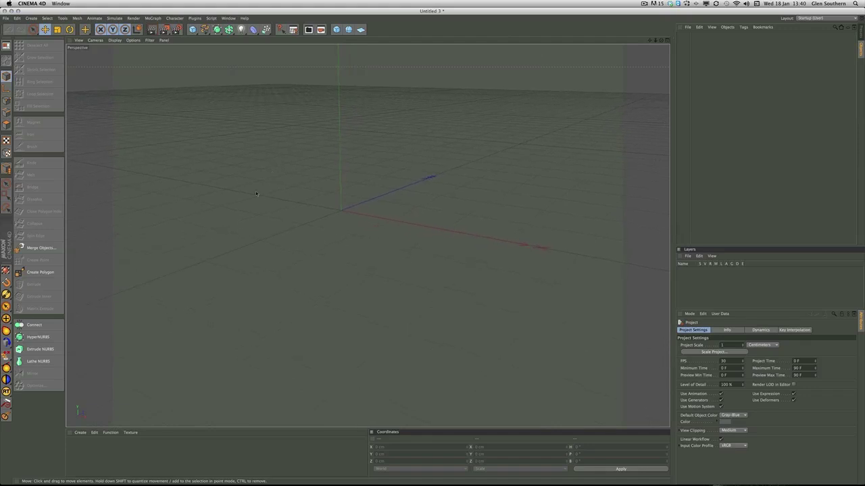
right_click(251, 182)
left_click(85, 29)
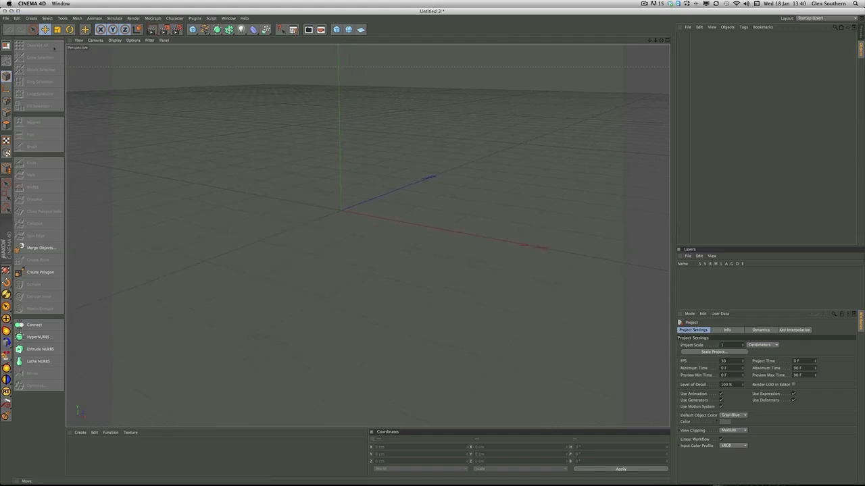
middle_click_drag(365, 235, 368, 235, "alt")
- Create a single Polygon primitive at the origin of the empty scene
left_click(32, 18)
mouse_move(37, 36)
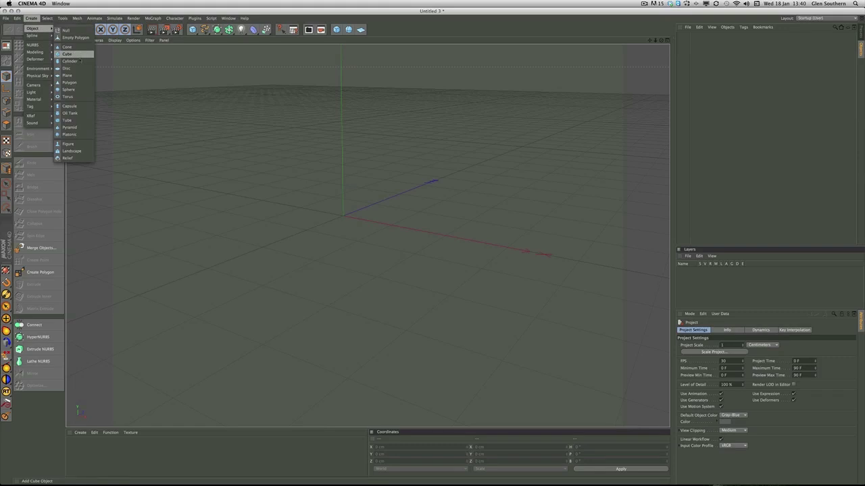
left_click(68, 83)
left_click_drag(367, 233, 366, 263, "alt")
right_click_drag(290, 187, 334, 178, "alt")
middle_click_drag(358, 215, 319, 221, "alt")
left_click_drag(319, 221, 319, 215, "alt")
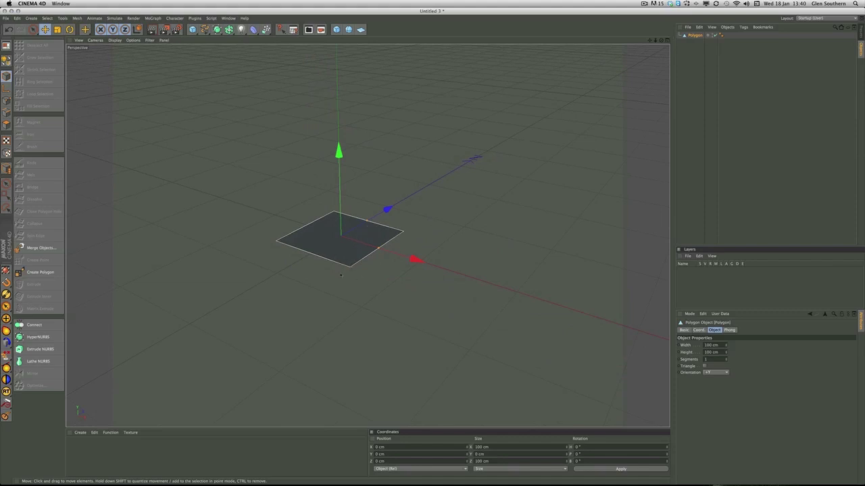
right_click_drag(427, 218, 323, 226, "alt")
left_click(338, 236)
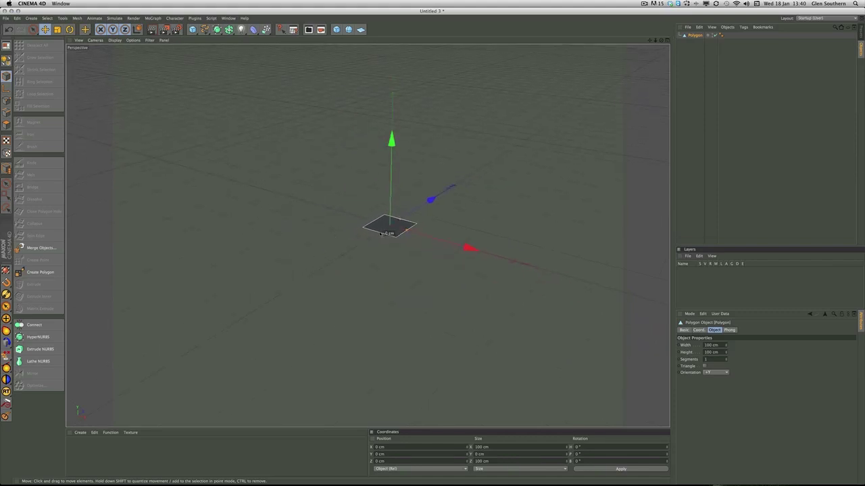
- Scale the polygon up uniformly to about 400 cm in width and height, and deselect it
key("e")
key("r")
key("t")
left_click_drag(415, 225, 613, 221)
middle_click_drag(367, 236, 348, 248, "alt")
left_click_drag(367, 236, 358, 210, "alt")
left_click_drag(261, 179, 268, 186, "alt")
key("r")
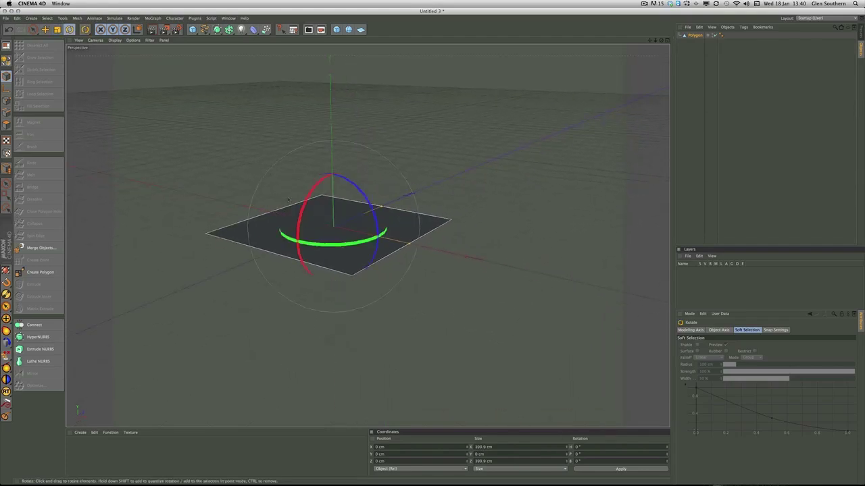
left_click(229, 142)
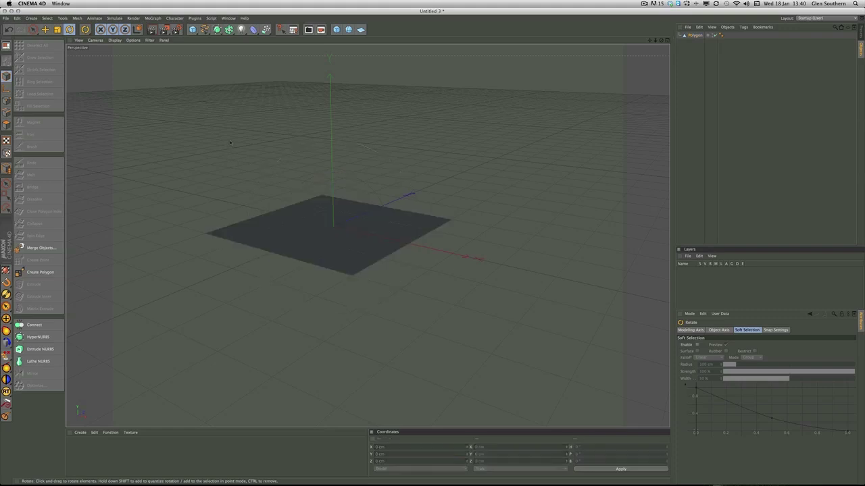
- Create a new material for the reference image
left_click(80, 432)
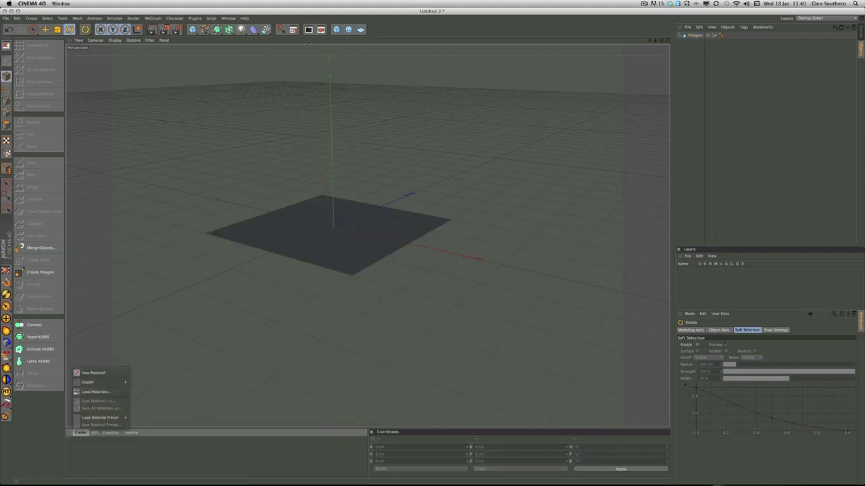
left_click(226, 19)
left_click(230, 18)
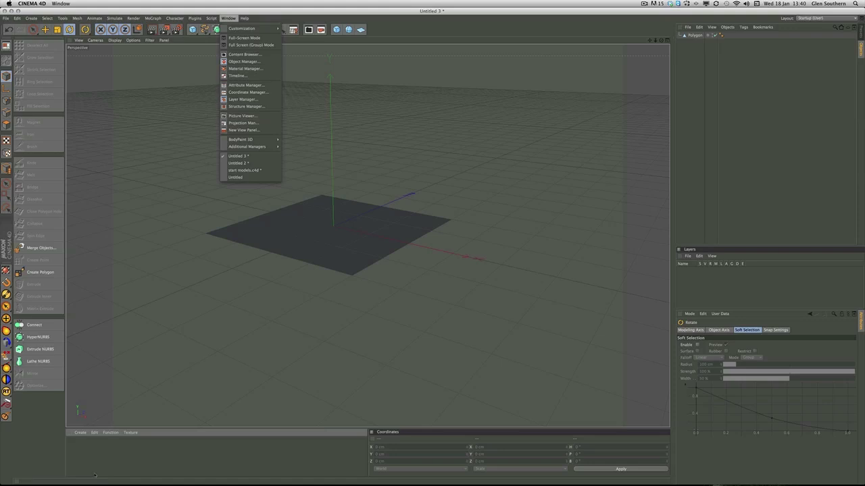
left_click(80, 432)
left_click(79, 433)
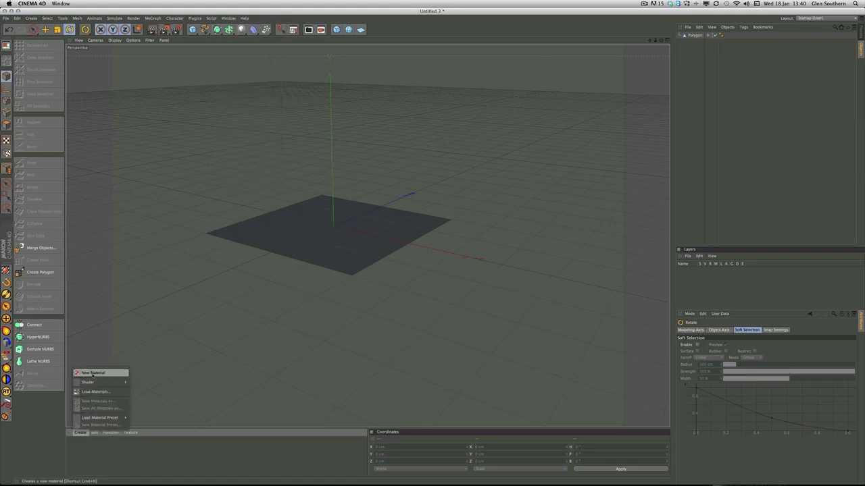
left_click(92, 373)
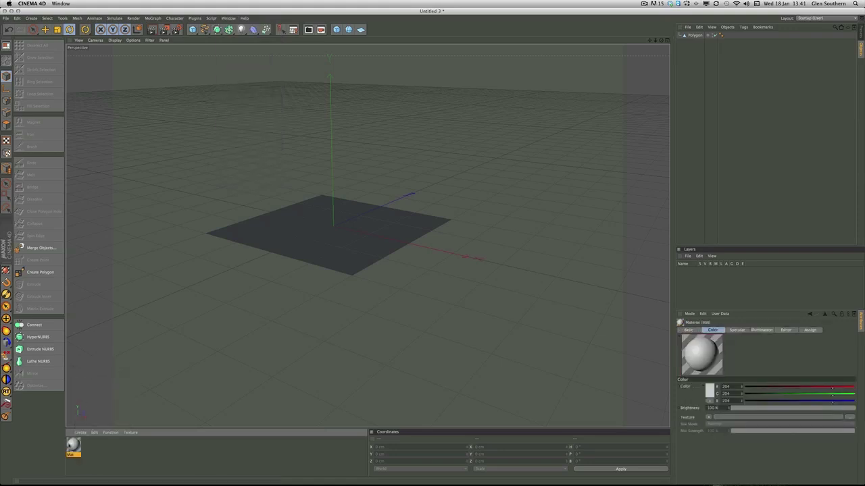
- Edit the new material and load dragonboy_front.jpg as the texture of its Color channel
double_click(73, 446)
left_click_drag(155, 47, 293, 149)
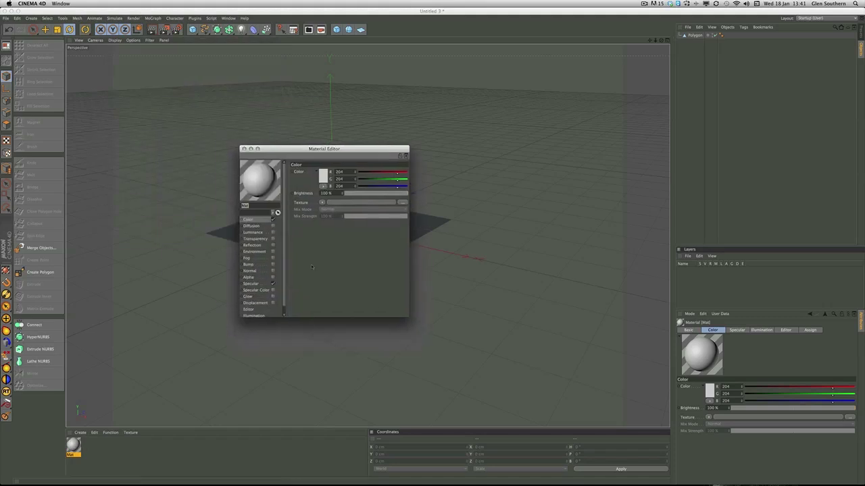
left_click_drag(407, 317, 451, 353)
left_click_drag(275, 149, 235, 125)
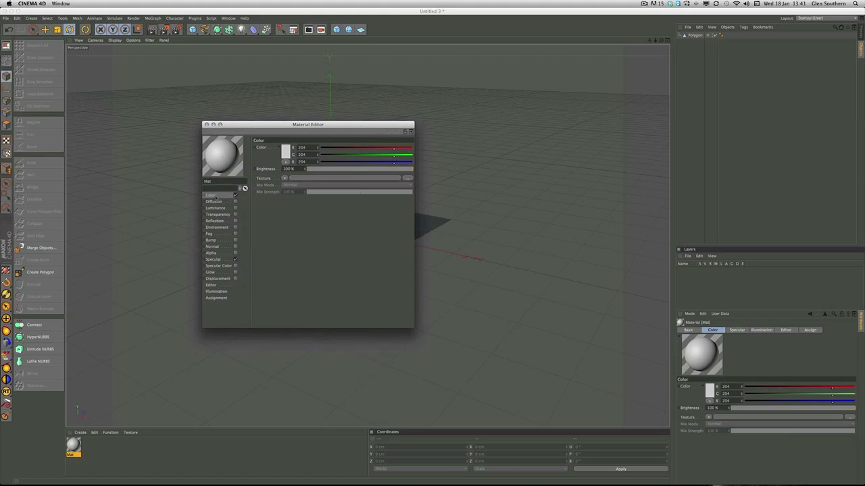
left_click(407, 178)
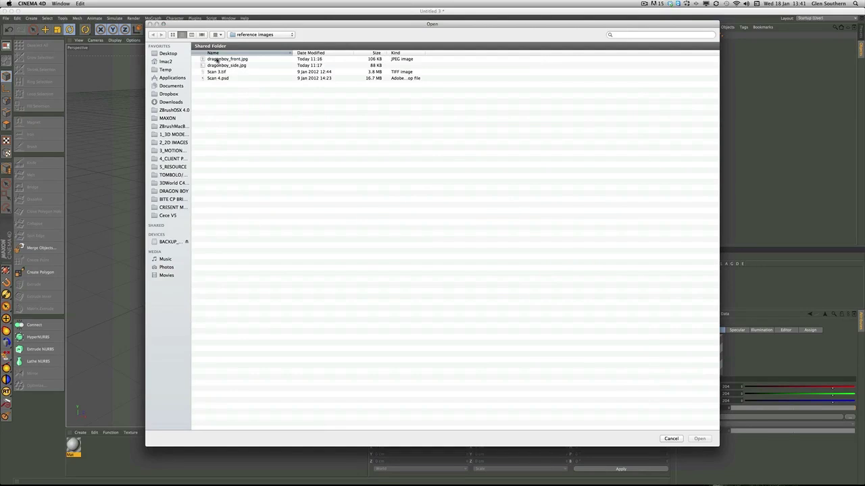
left_click(220, 59)
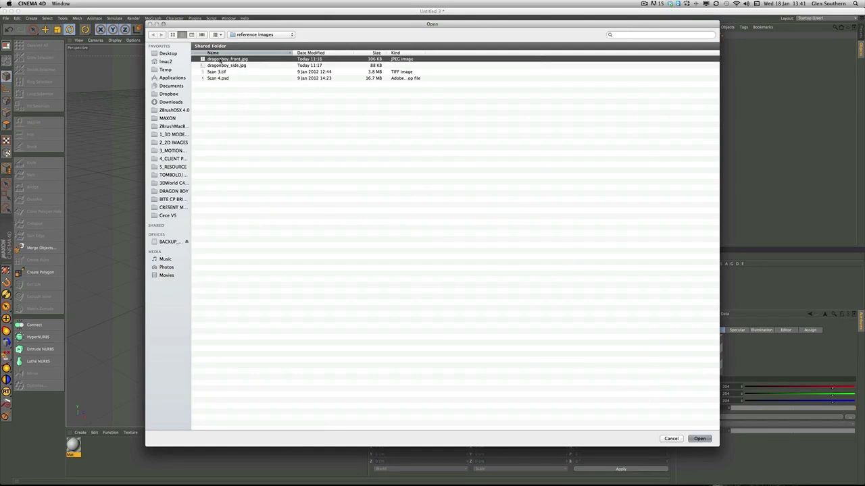
double_click(220, 60)
left_click(452, 155)
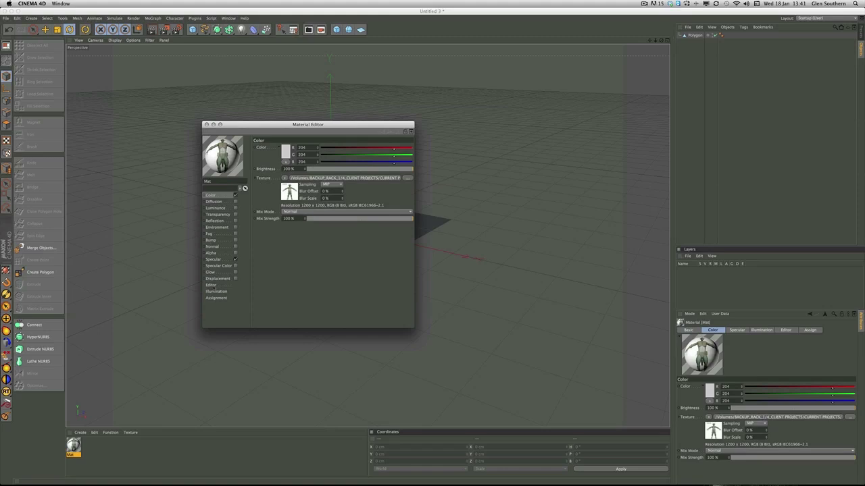
- Set the material's editor Texture Preview Size to 2048x2048 (16 MB) and close the material editor
left_click(211, 285)
left_click(304, 153)
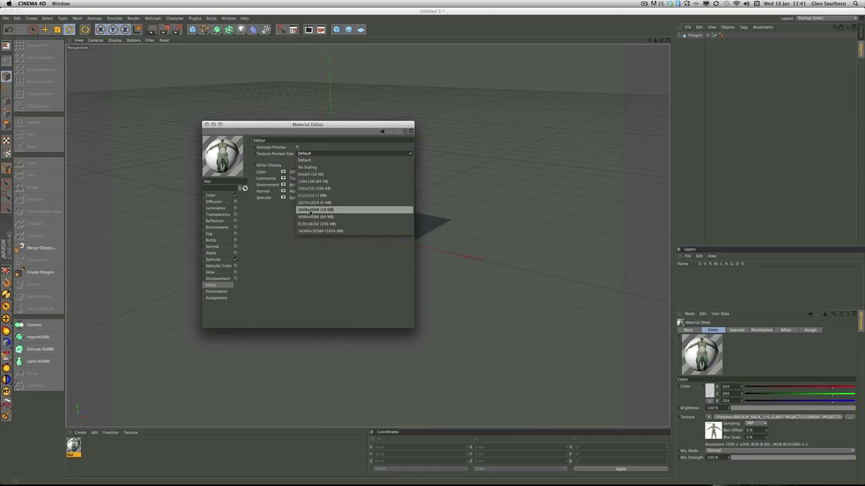
left_click(310, 210)
left_click_drag(296, 128, 301, 130)
left_click_drag(248, 128, 444, 147)
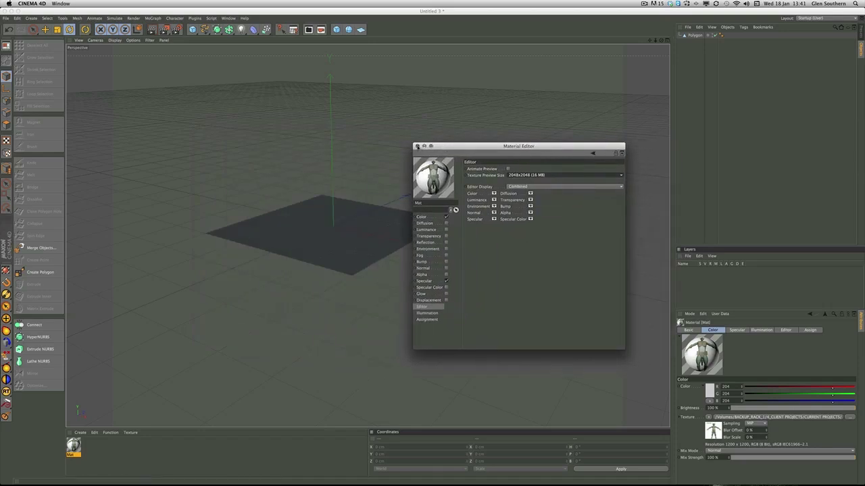
left_click(417, 145)
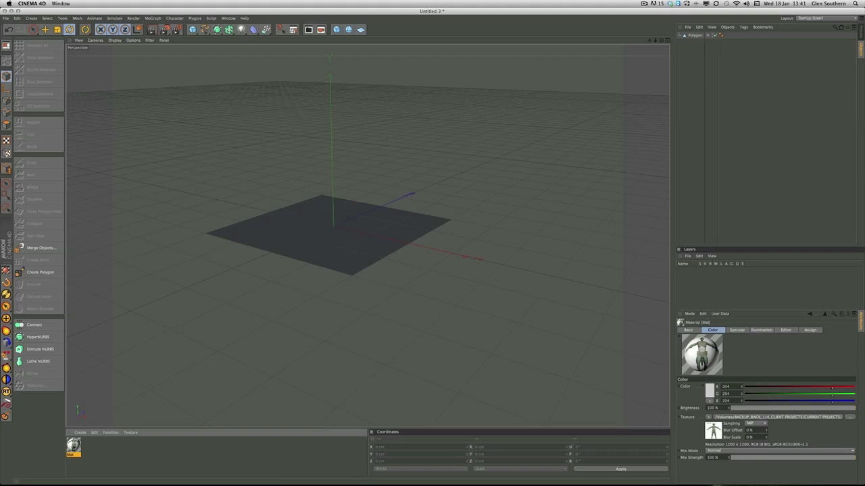
- Duplicate the front-image material and apply one of the two to the polygon
key("super+v")
left_click_drag(90, 446, 315, 226)
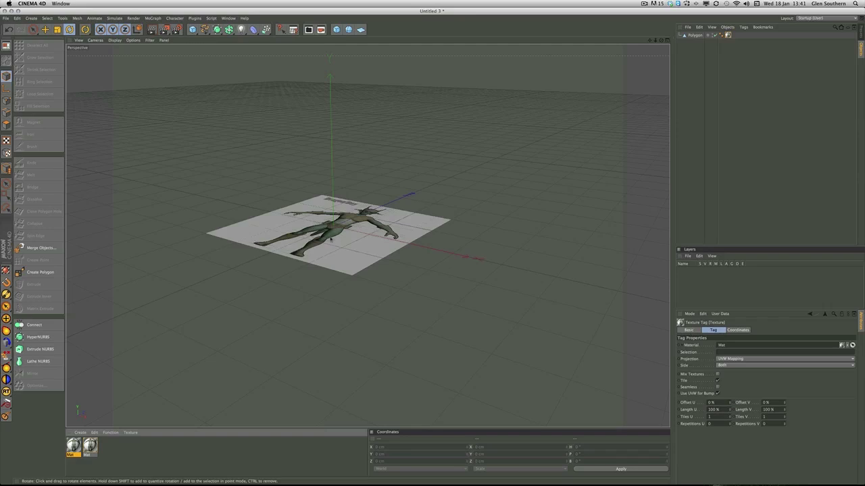
left_click_drag(324, 243, 321, 213)
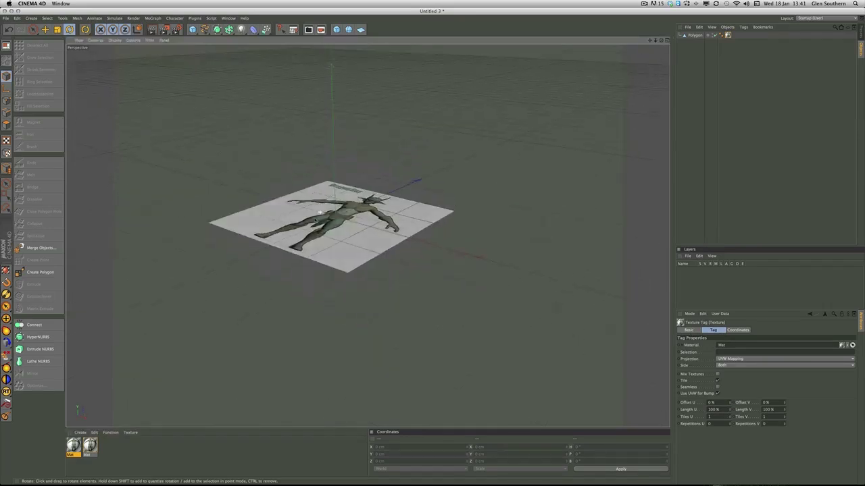
left_click_drag(320, 213, 367, 236, "alt")
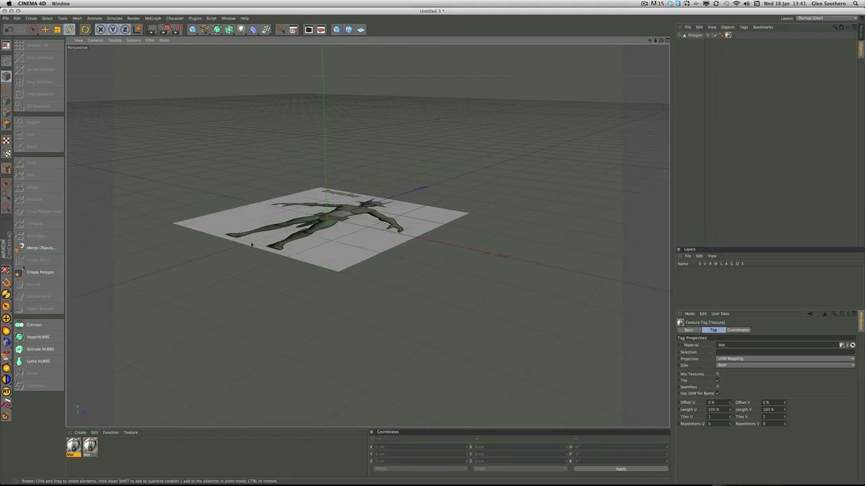
- Select the polygon, try to rotate it freehand towards an upright position, and undo the rotations
left_click(344, 227)
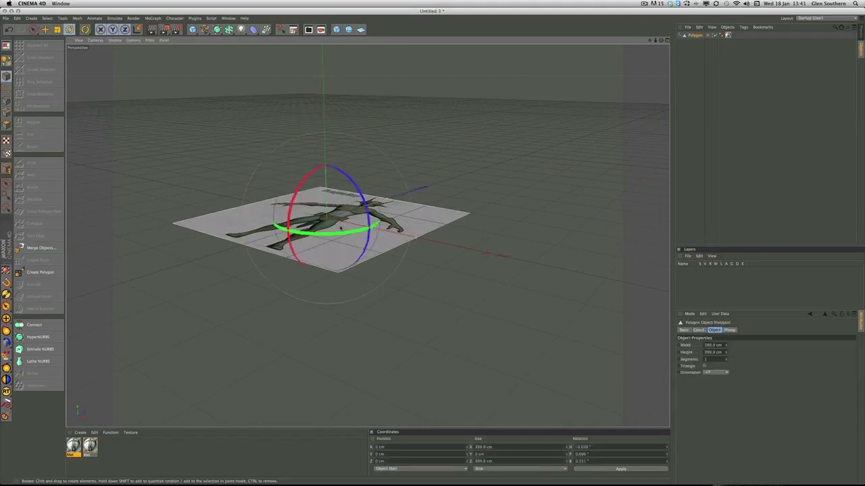
left_click_drag(323, 169, 301, 187)
key("super+z")
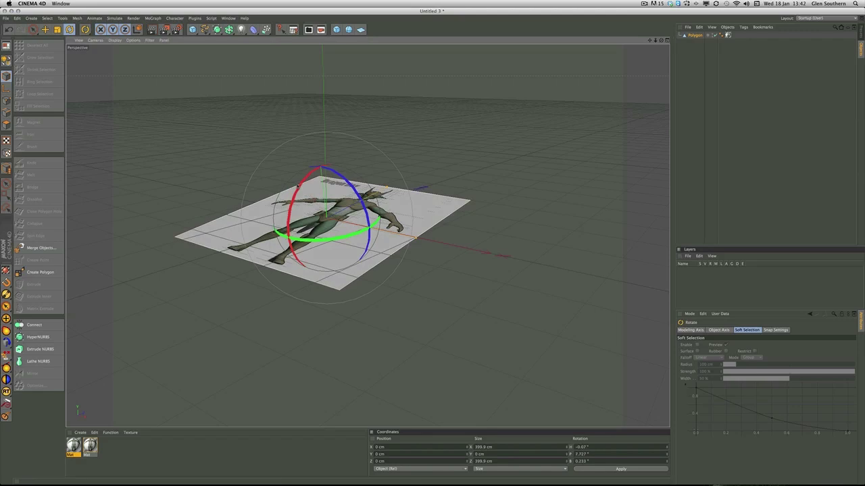
key("super+z")
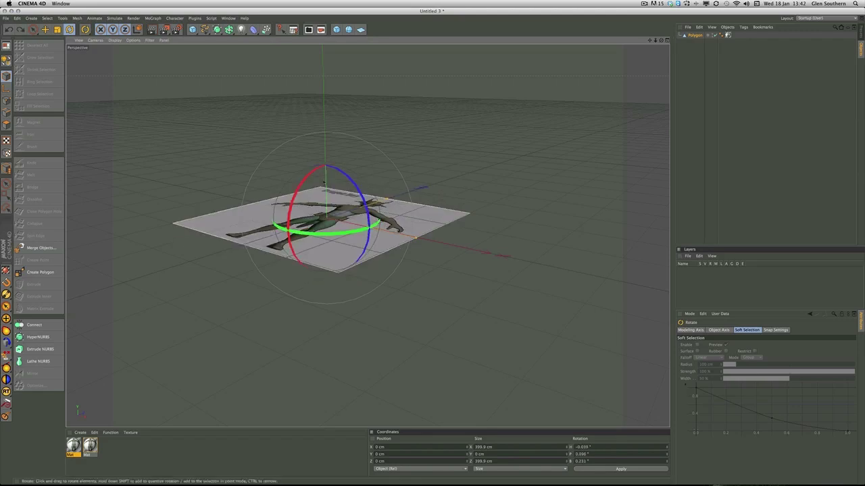
left_click_drag(303, 181, 296, 194)
key("super+z")
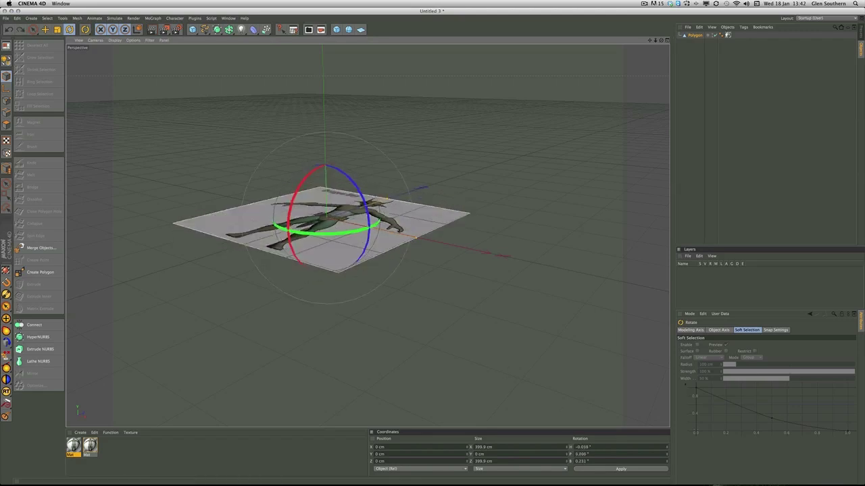
- Set the polygon's P rotation to 90° to stand it upright and move it back to about 270 cm in Z
left_click_drag(592, 455, 560, 453)
type("0")
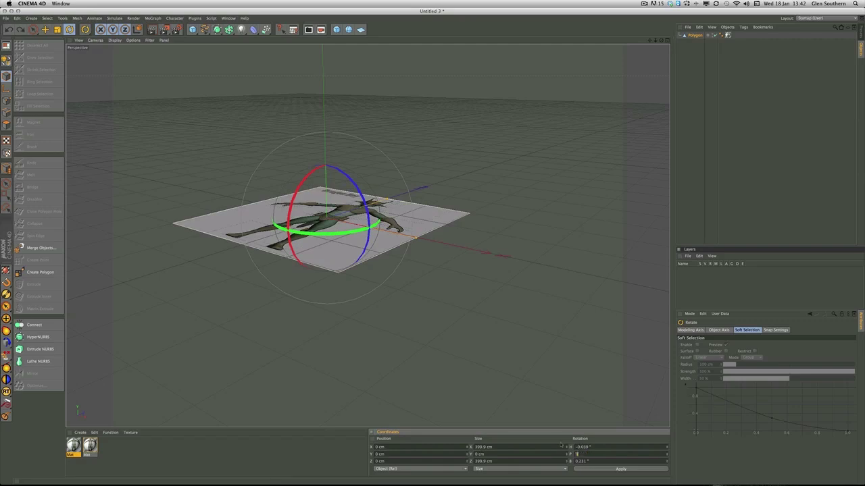
type("0")
key("Return")
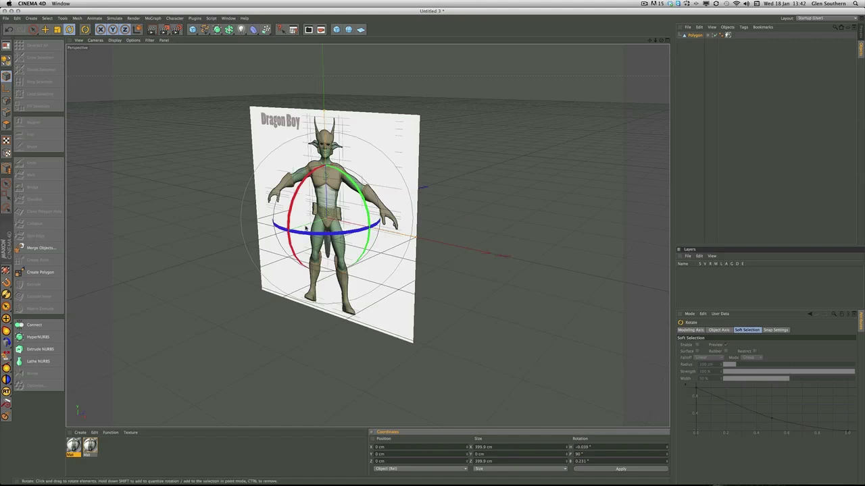
key("e")
left_click_drag(260, 242, 354, 223)
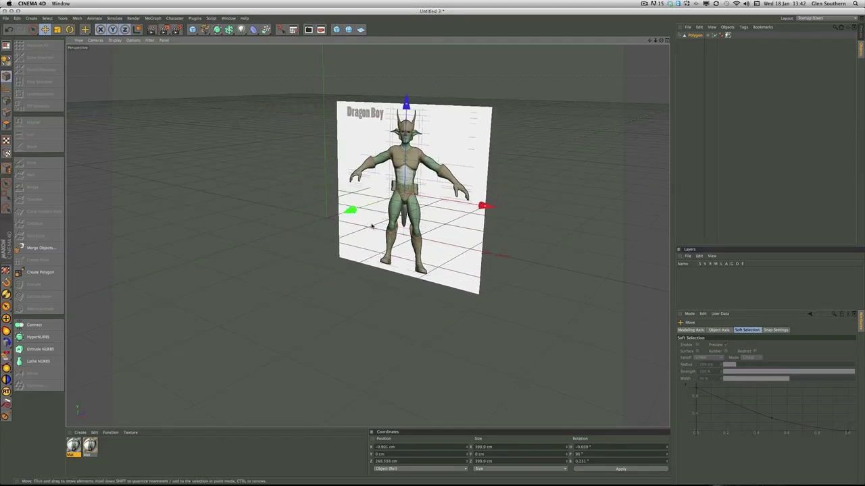
- Duplicate the upright front-image polygon in place
left_click(692, 36)
key("super+c")
key("super+v")
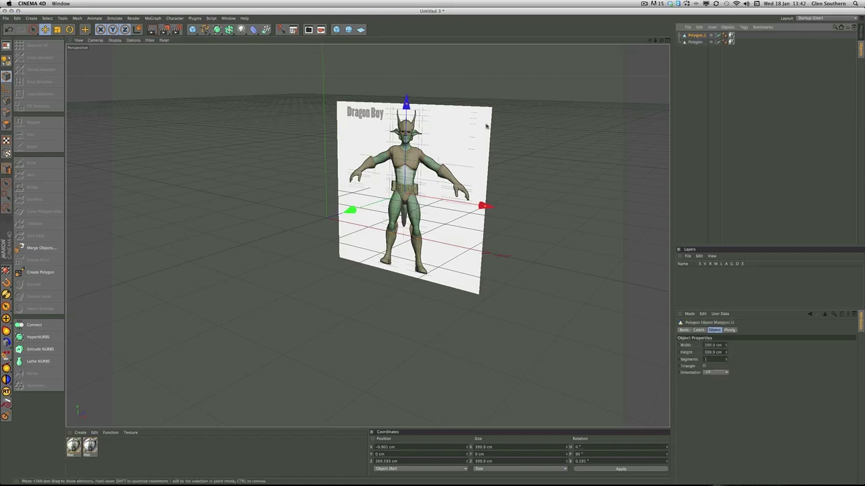
- Set the duplicate polygon's B rotation to 90° so that it stands perpendicular to the front image plane
key("r")
mouse_move(367, 212)
left_mouse_down()
mouse_move(441, 208)
mouse_move(370, 201)
left_mouse_up()
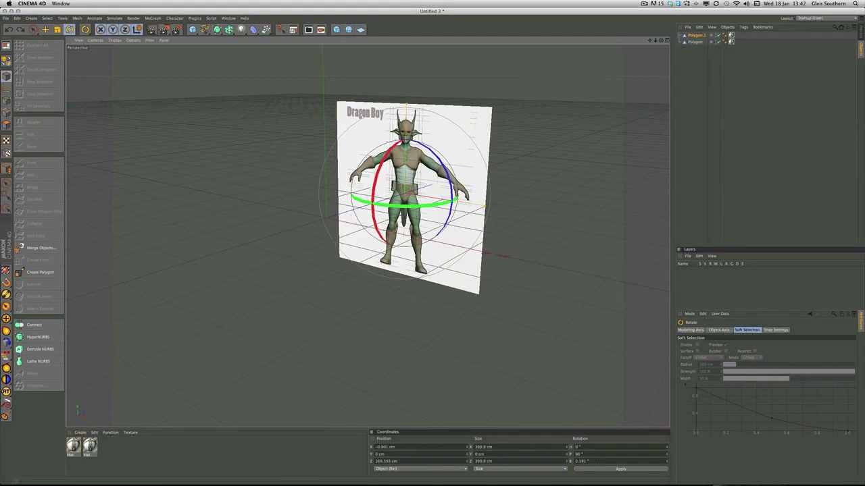
left_click(583, 462)
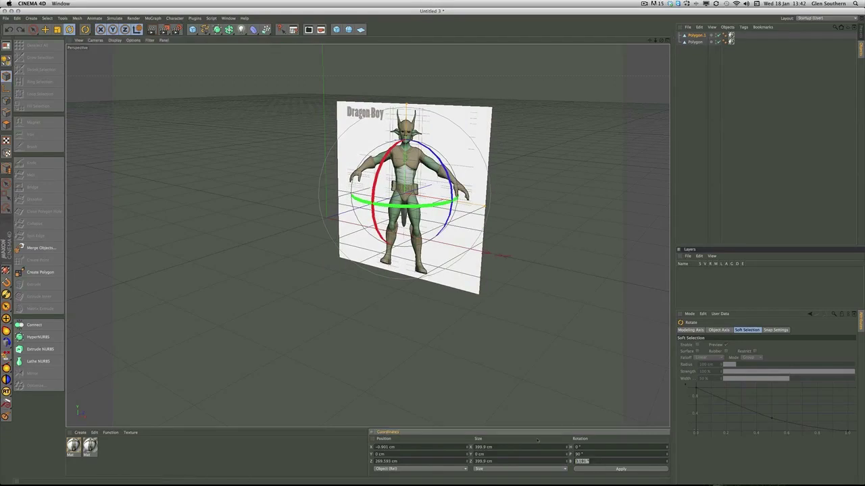
type("0")
key("Return")
left_click(580, 462)
type("90")
key("Return")
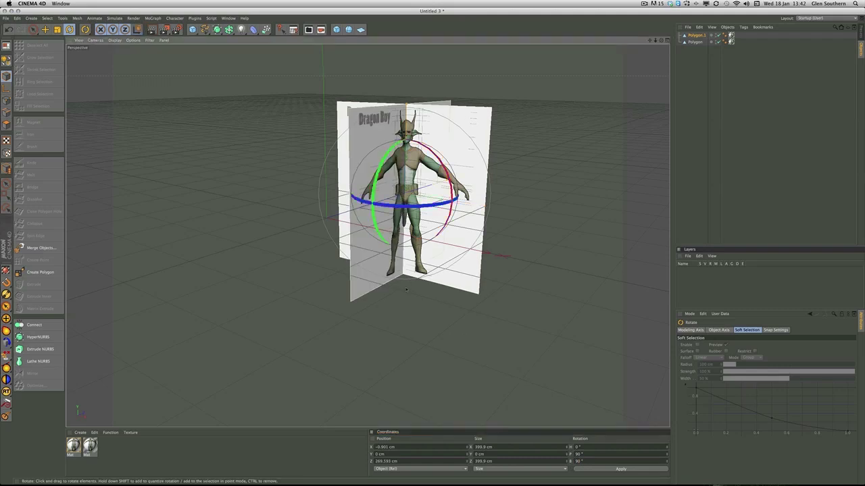
- Move the duplicate polygon out beside the front image plane, to about -390 cm in X
key("e")
left_click_drag(483, 204, 308, 171)
middle_click(335, 240)
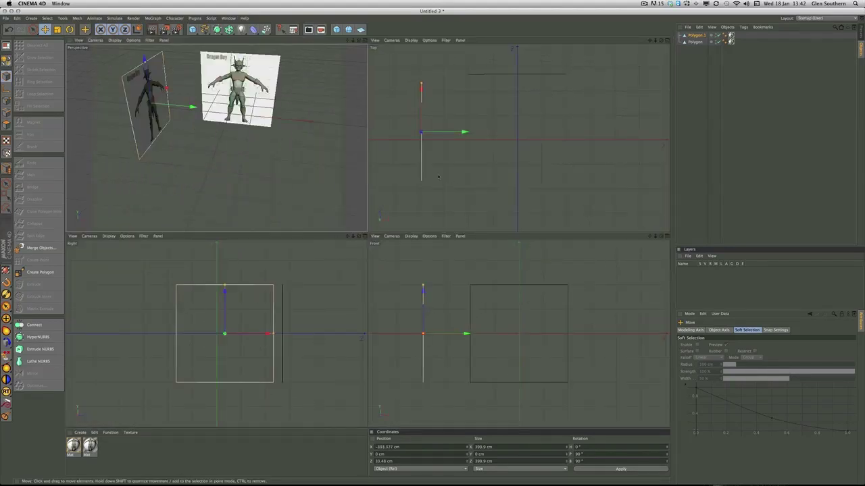
left_click_drag(216, 136, 229, 142, "alt")
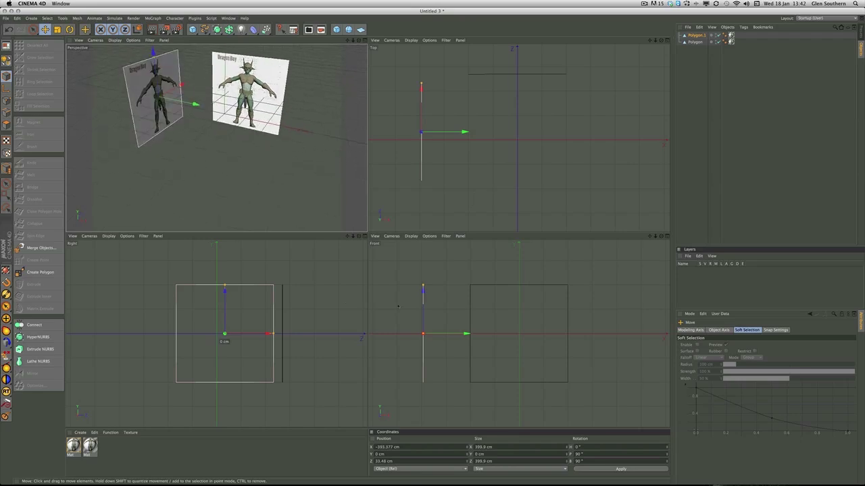
- Set the front view's display to Gouraud Shading and inspect the front reference image in it at full size
middle_click(397, 259)
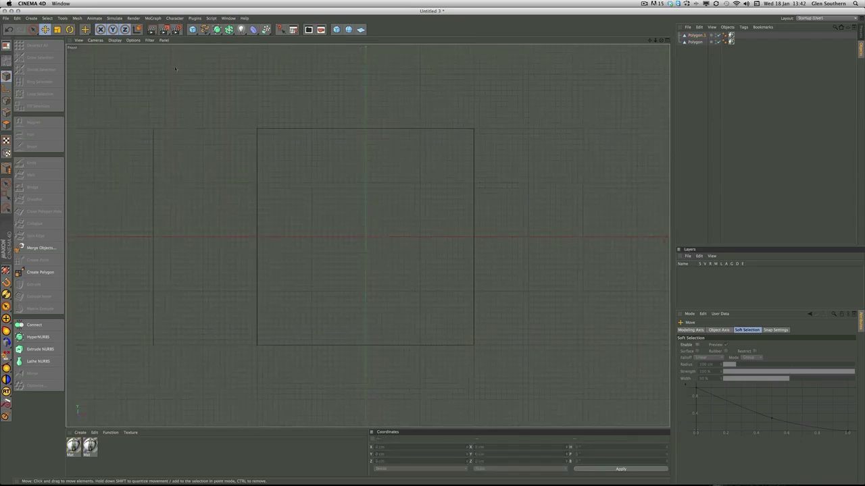
left_click(115, 40)
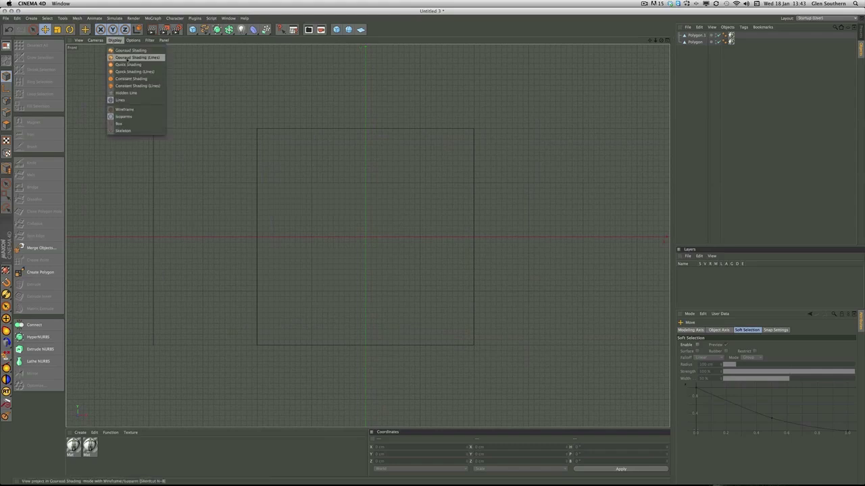
left_click(127, 51)
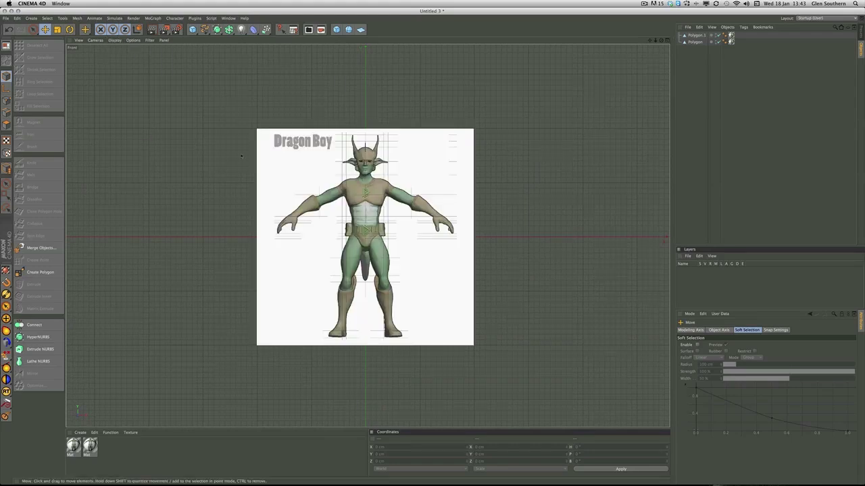
scroll(228, 146, "up", 3)
scroll(292, 160, "up", 2)
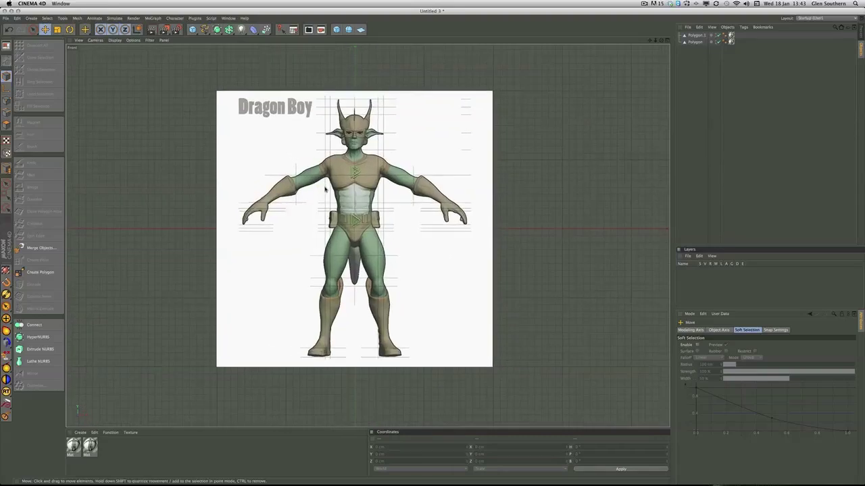
scroll(291, 159, "down", 5)
scroll(291, 159, "up", 5)
middle_click_drag(368, 236, 365, 265, "alt")
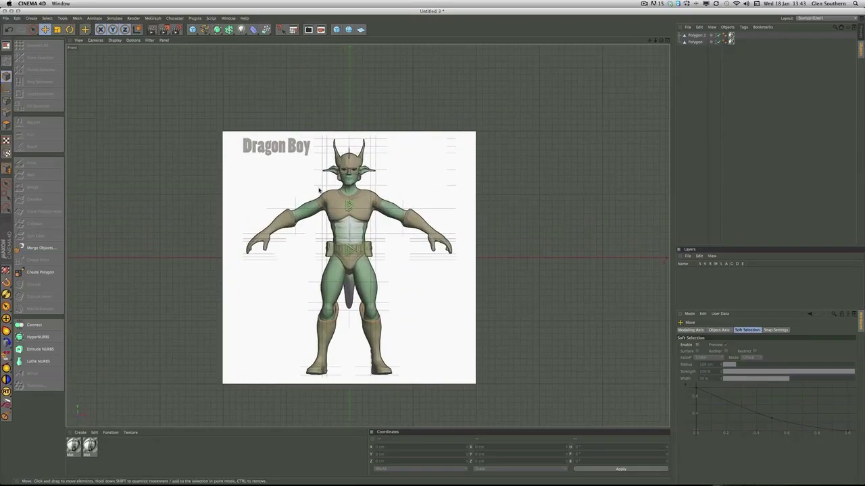
middle_click_drag(310, 192, 311, 172, "alt")
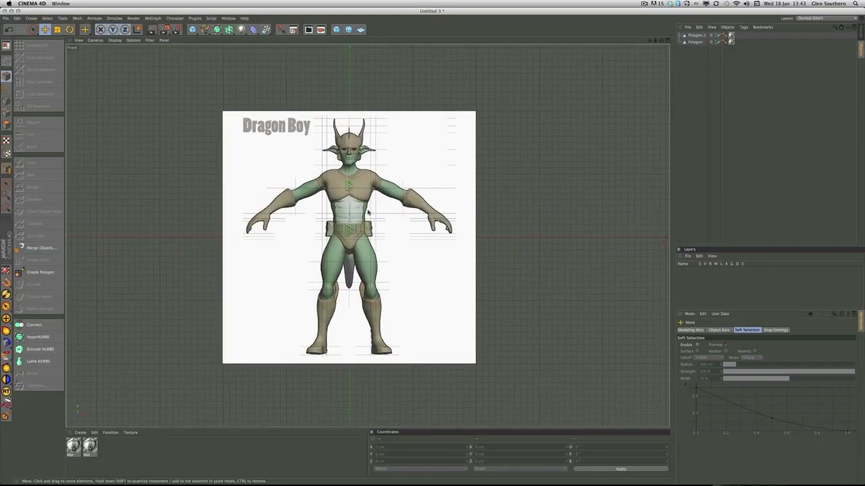
scroll(307, 209, "up", 3)
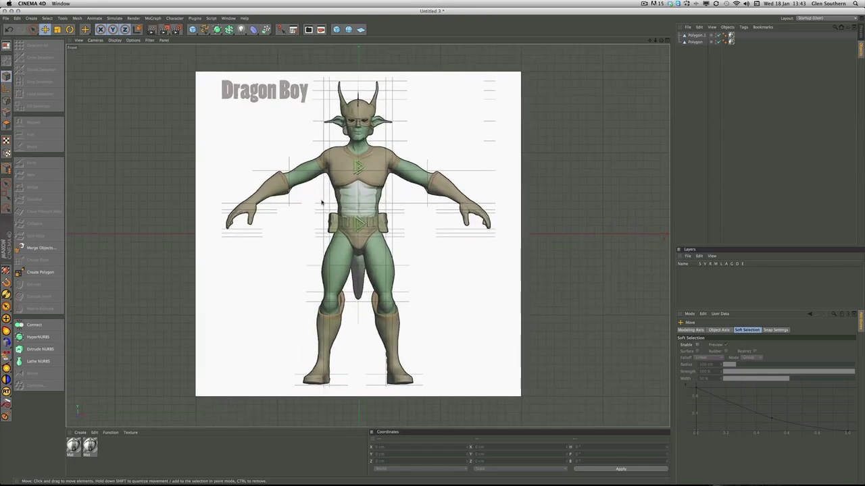
middle_click(359, 210)
- Switch to the Live Selection tool and move the side plane closer to the front plane, to about -210 cm in X
left_click(177, 104)
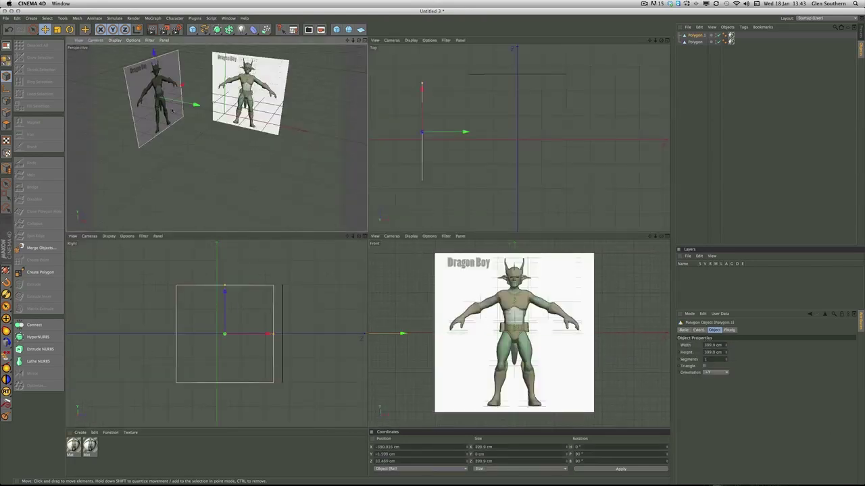
left_click(194, 107)
left_click(177, 100)
left_click(186, 102)
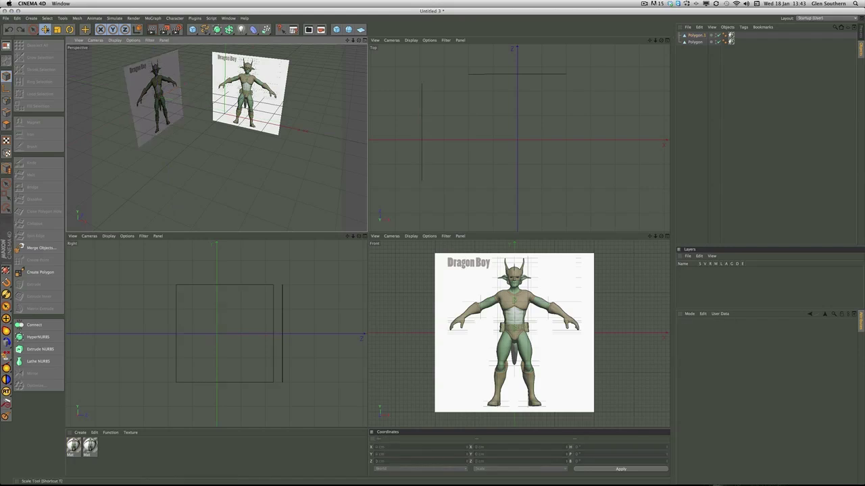
left_click(32, 29)
left_click(177, 102)
left_click_drag(194, 104, 228, 115)
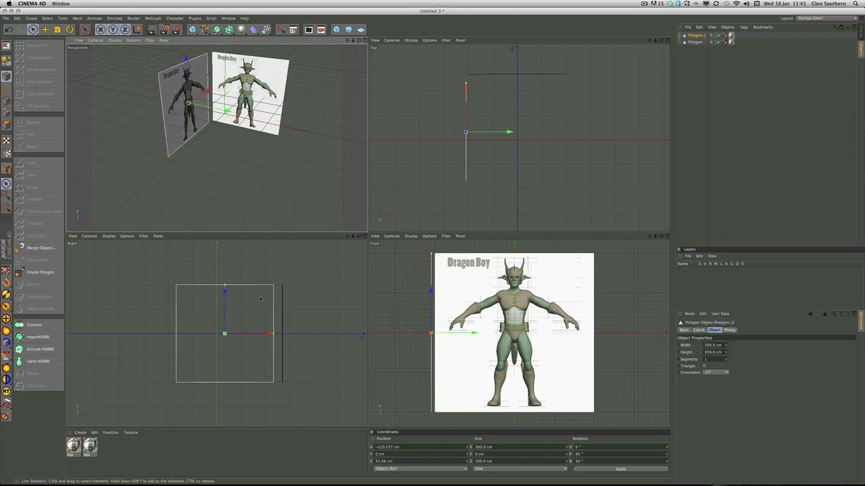
- Change the top view to the Right camera and set its display to Gouraud Shading
left_click(389, 71)
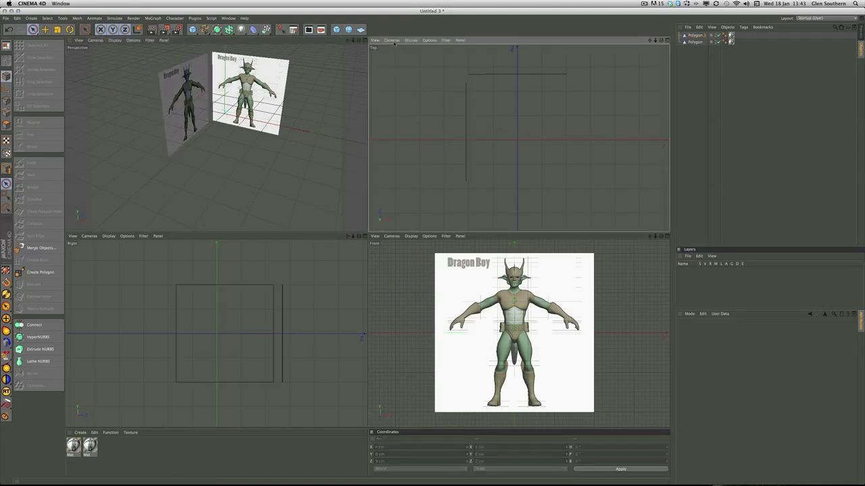
left_click(391, 40)
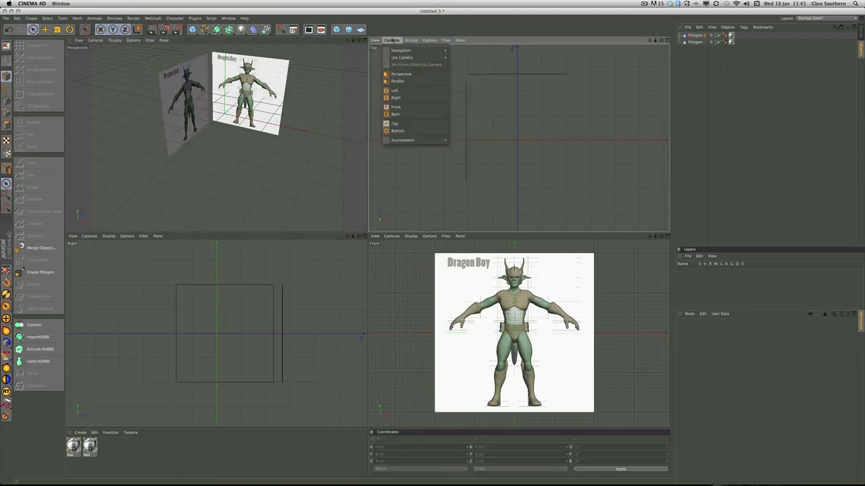
left_click(398, 98)
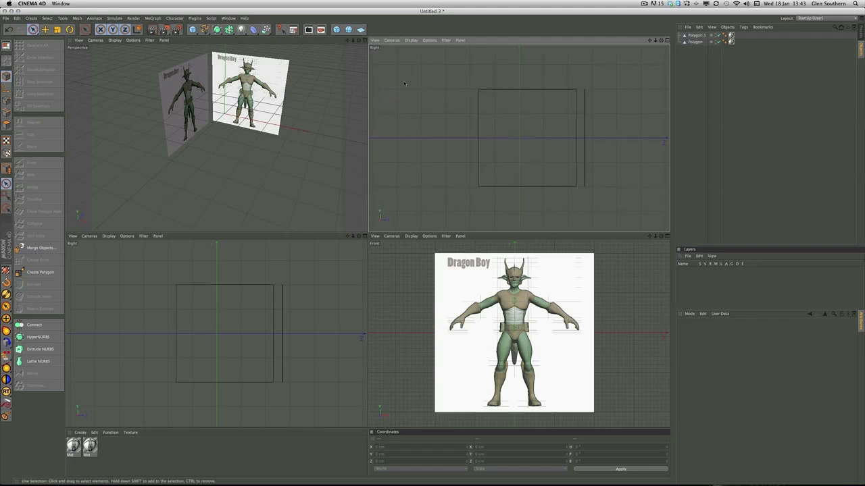
left_click(411, 40)
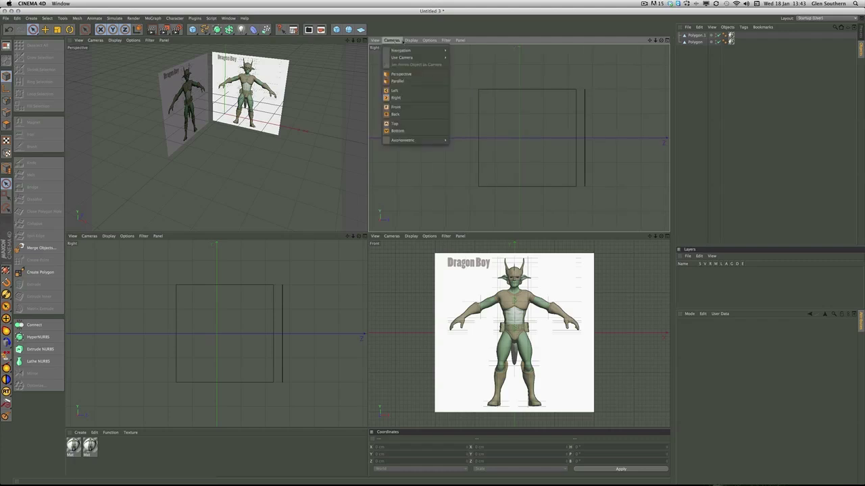
left_click(423, 51)
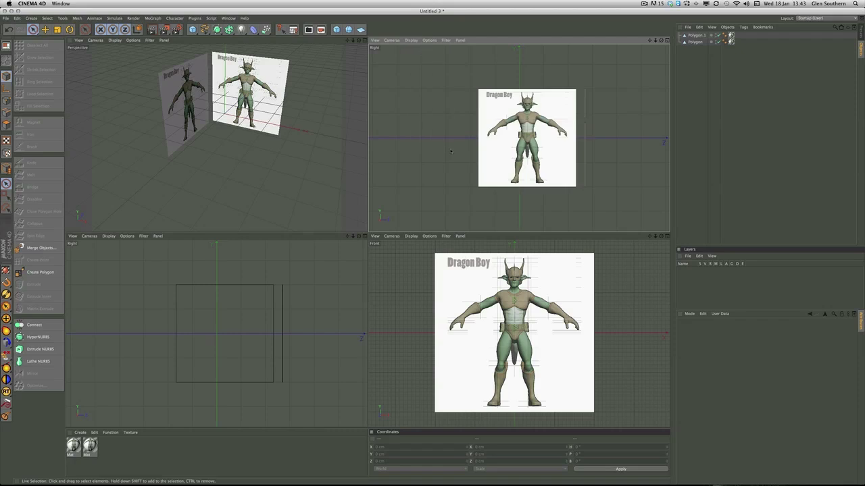
middle_click_drag(421, 123, 405, 128, "alt")
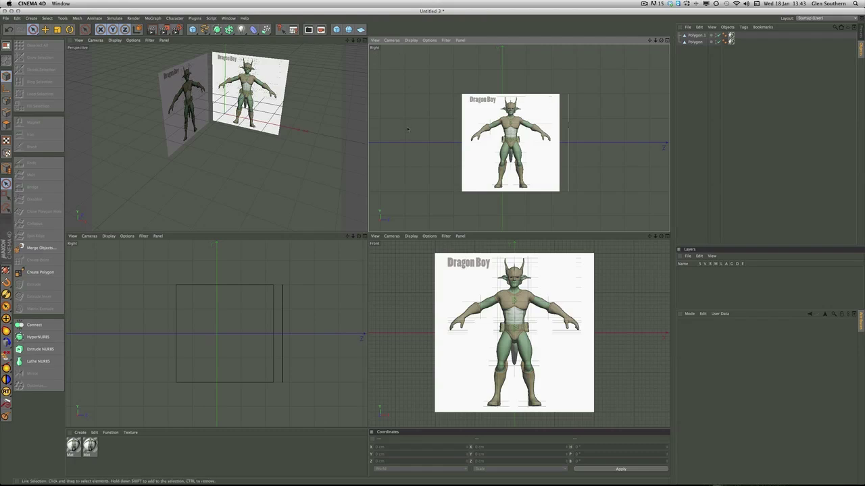
- Delete the texture tag that the side plane inherited from the front plane
left_click(508, 161)
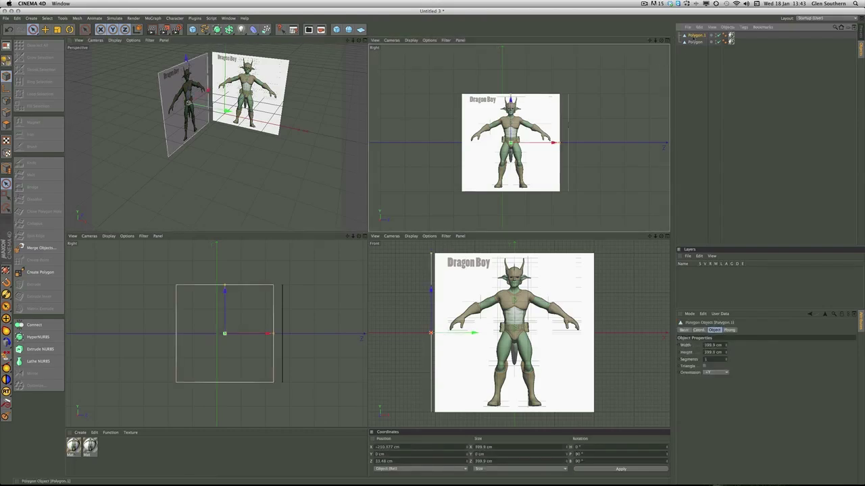
left_click(731, 35)
key("Delete")
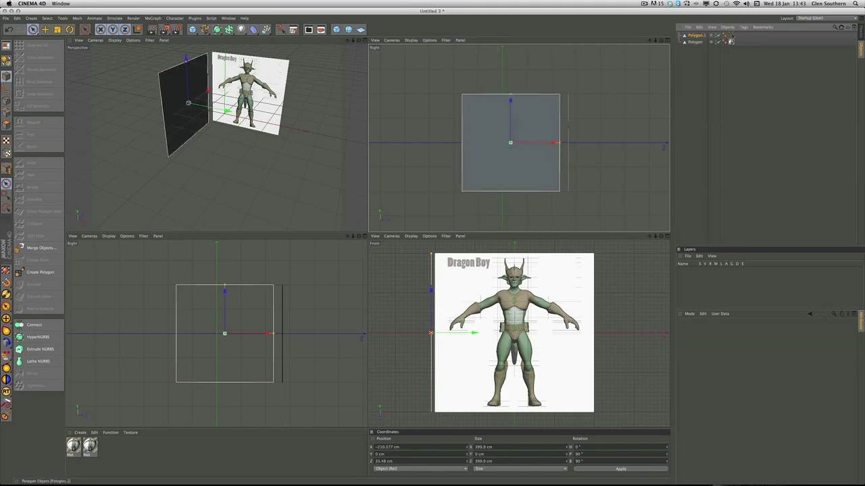
- Load dragonboy_side.jpg as the first material's Color texture without copying it to the project, and apply the material to the side plane
double_click(74, 446)
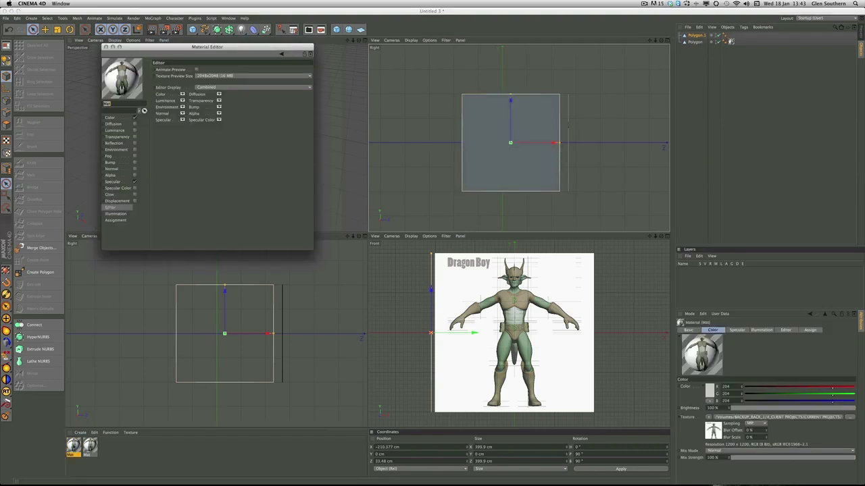
double_click(116, 104)
left_click(110, 118)
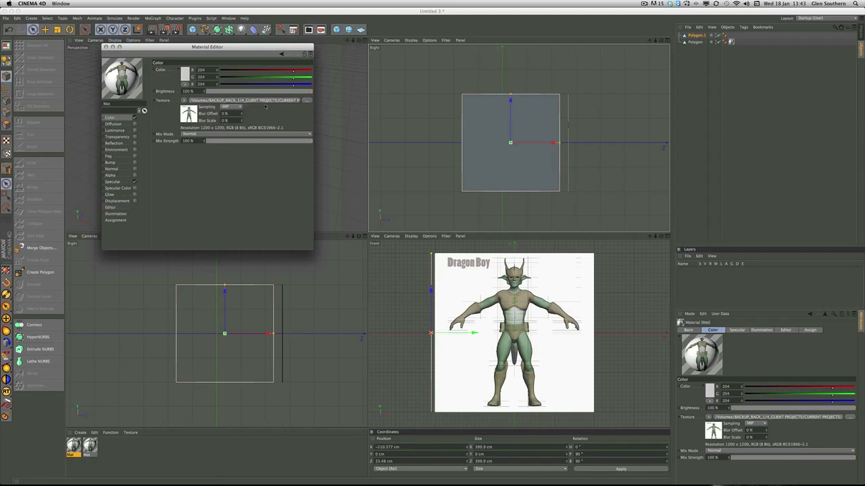
left_click(308, 101)
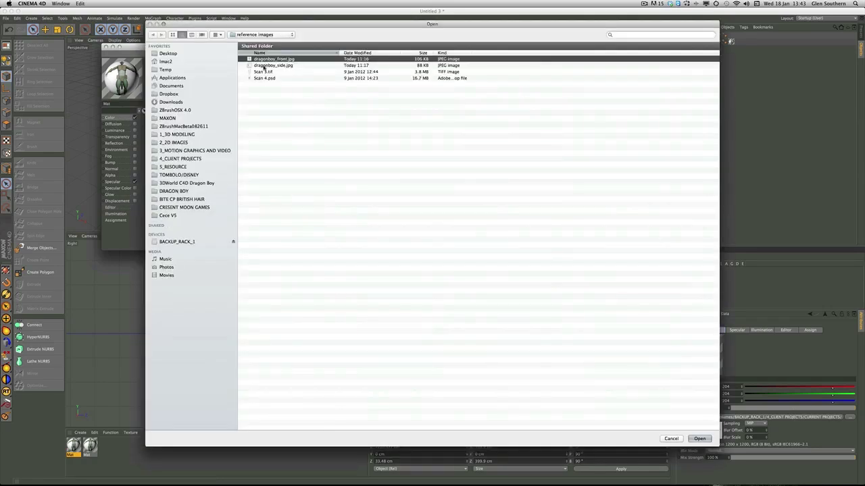
left_click(273, 65)
double_click(264, 67)
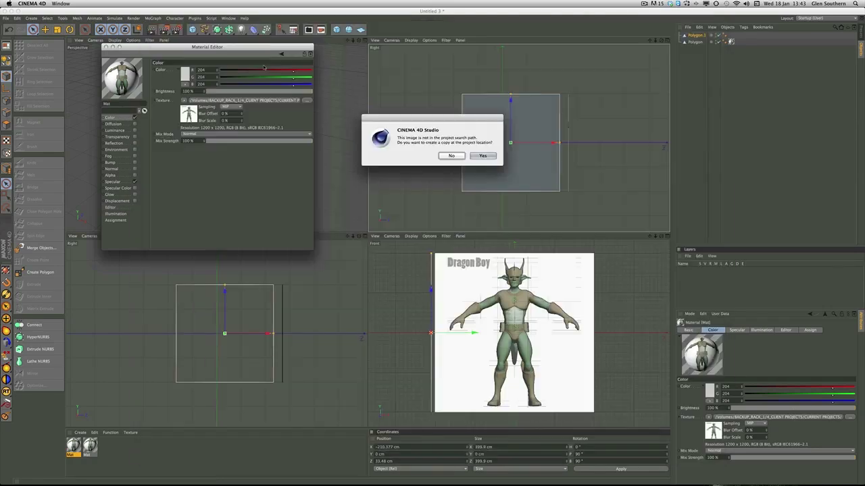
left_click(452, 156)
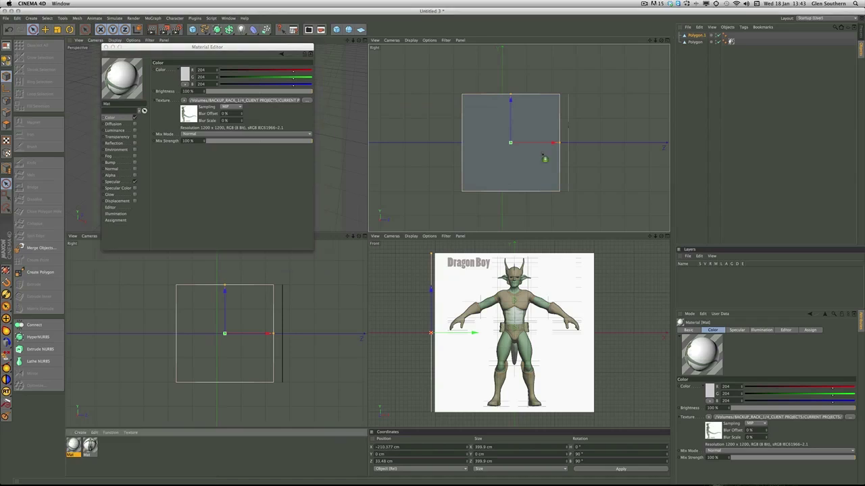
left_click_drag(468, 149, 469, 148)
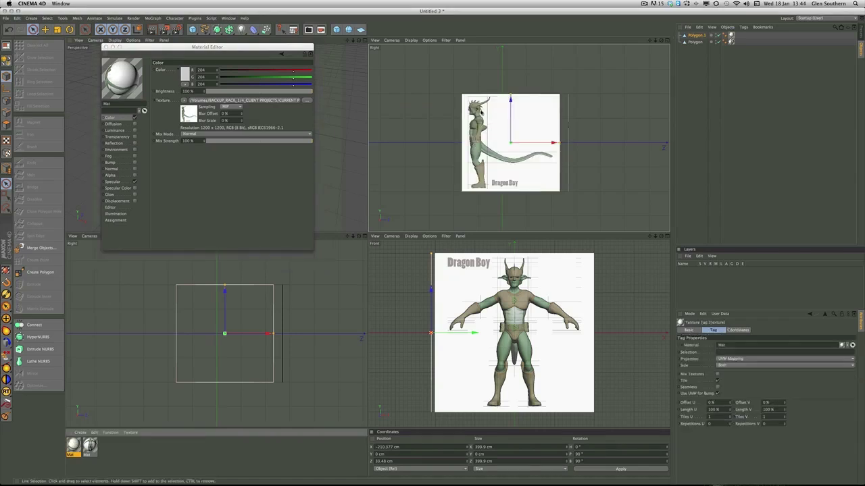
left_click(105, 47)
- Move the side plane back along the depth axis in the perspective view, to about 144 cm in Z
middle_click(172, 144)
left_click_drag(341, 225, 245, 182, "alt")
left_click_drag(374, 164, 410, 164)
left_click_drag(287, 160, 405, 237, "alt")
left_click_drag(467, 153, 460, 154)
left_click_drag(324, 155, 406, 192, "alt")
left_click_drag(290, 169, 350, 178, "alt")
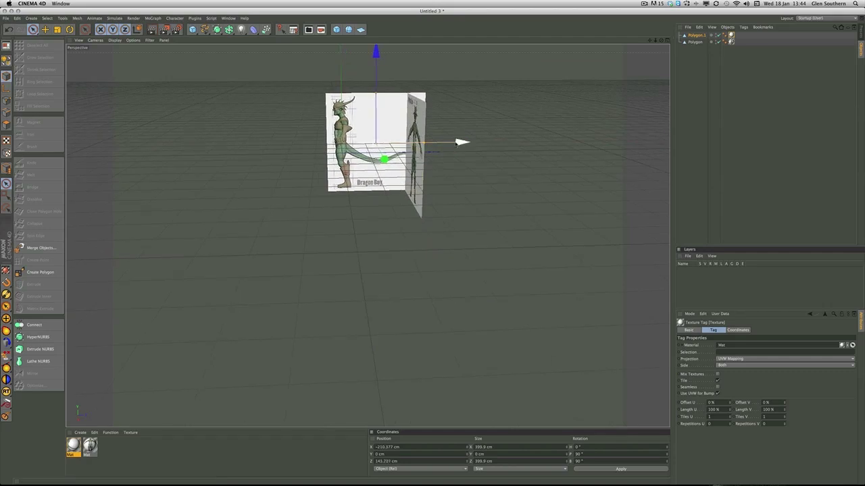
- Close the corner between the planes by moving the front plane to about 341 cm in Z and the side plane to about -203 cm in X
left_click_drag(458, 143, 248, 194, "alt")
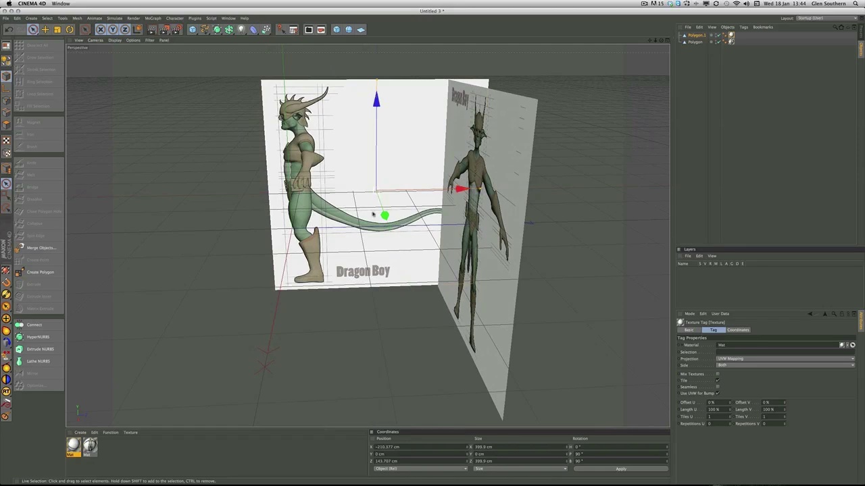
left_click_drag(338, 223, 369, 160, "alt")
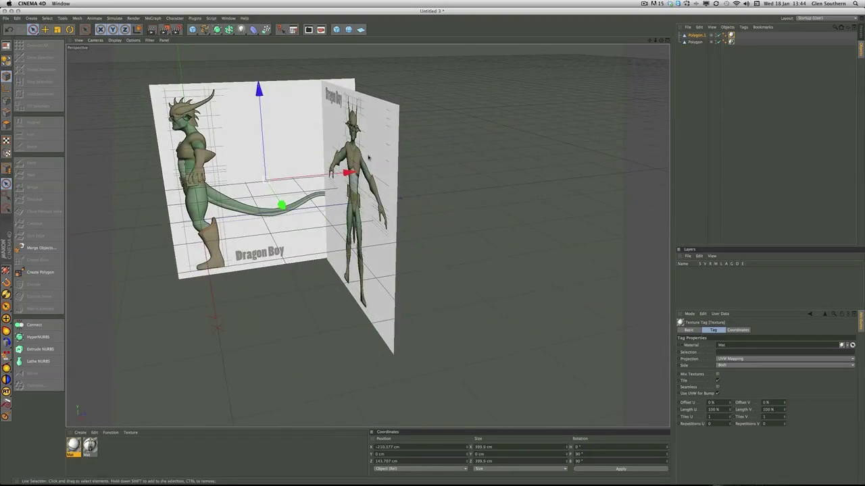
left_click(694, 42)
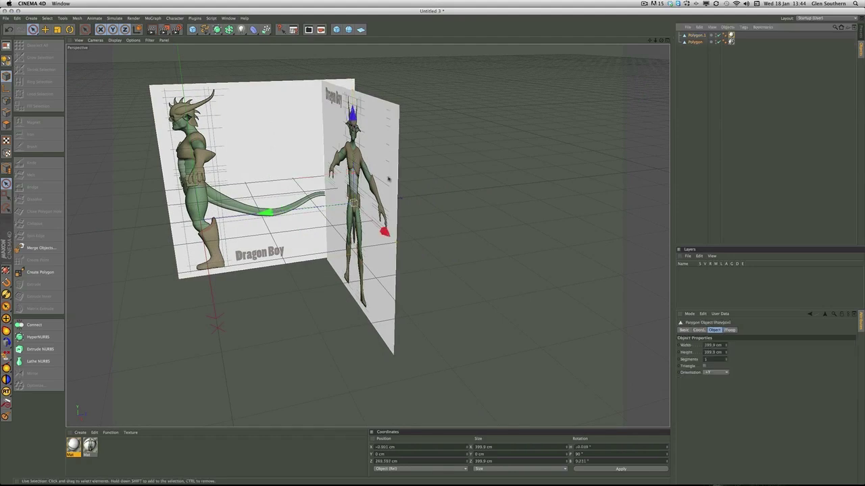
left_click_drag(268, 214, 357, 218)
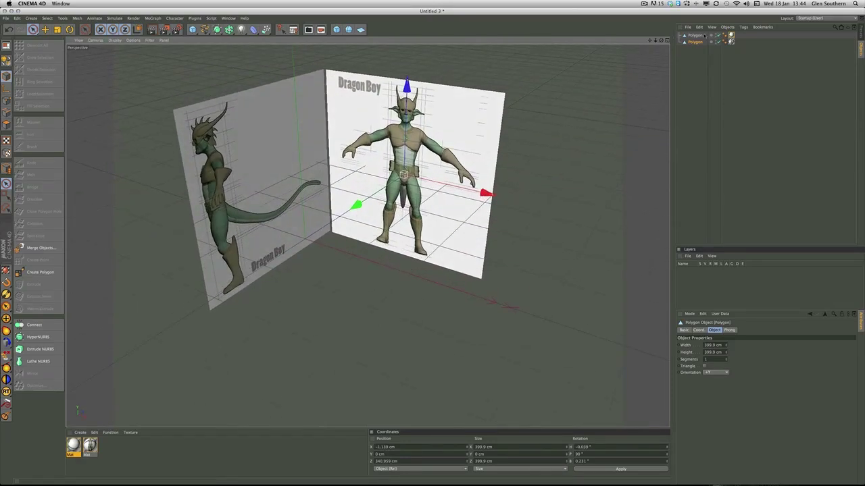
left_click(696, 34)
mouse_move(338, 202)
left_mouse_down()
mouse_move(317, 203)
mouse_move(344, 189)
left_mouse_up()
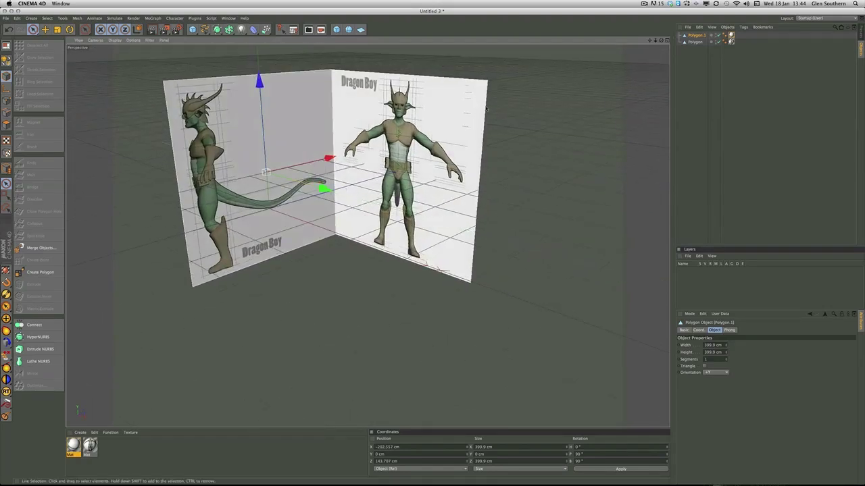
- Select both image planes and raise them together to about 188 cm in Y so the character's feet stand at floor level
left_click(694, 42, "shift")
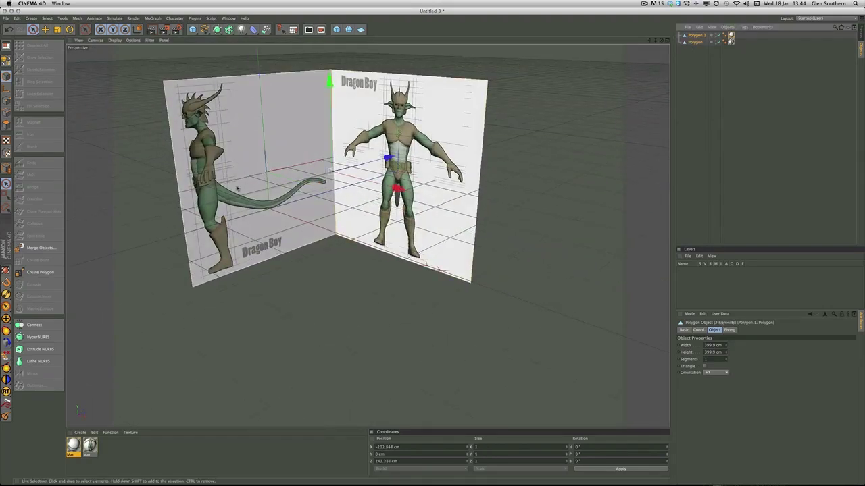
middle_click_drag(315, 133, 322, 166, "alt")
left_click_drag(342, 139, 342, 45)
left_click_drag(276, 255, 382, 232, "alt")
left_click_drag(348, 99, 346, 144)
left_click_drag(348, 78, 348, 87)
left_click_drag(365, 121, 290, 115, "alt")
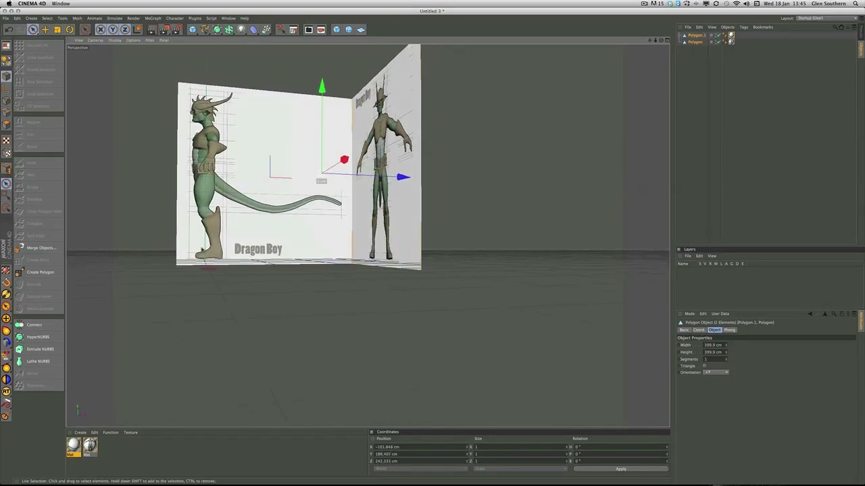
left_click_drag(239, 228, 345, 216, "alt")
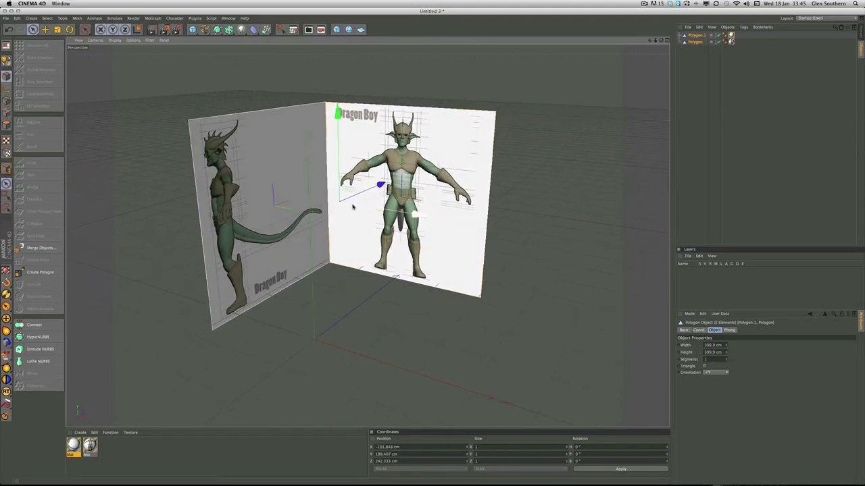
- Rename the side image plane to SIDE REF and the front image plane to BACK REF
left_click(455, 90)
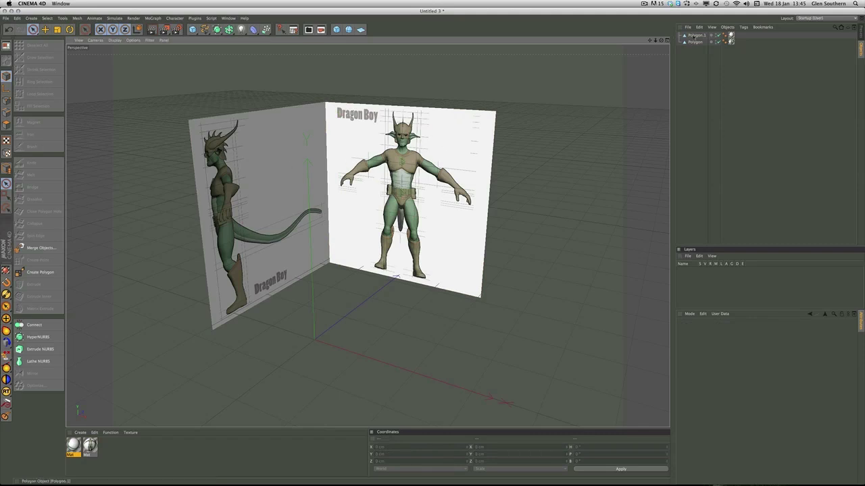
left_click(695, 35)
double_click(695, 35)
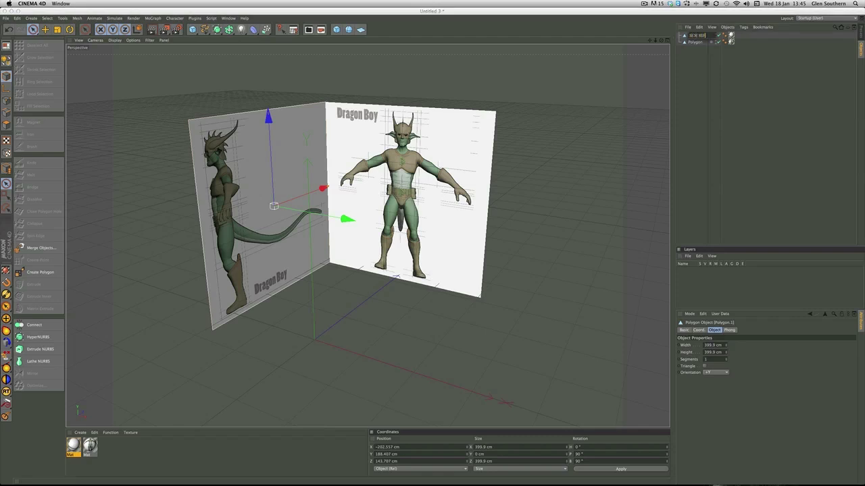
left_click(698, 57)
double_click(697, 43)
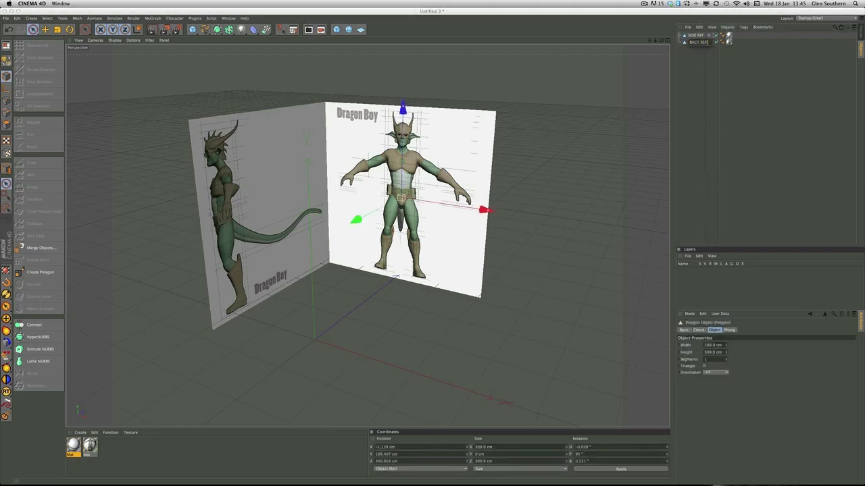
left_click(690, 58)
- Group SIDE REF and BACK REF under one null and rename the null to REF
left_click(695, 35)
left_click(696, 42, "shift")
right_click(695, 39)
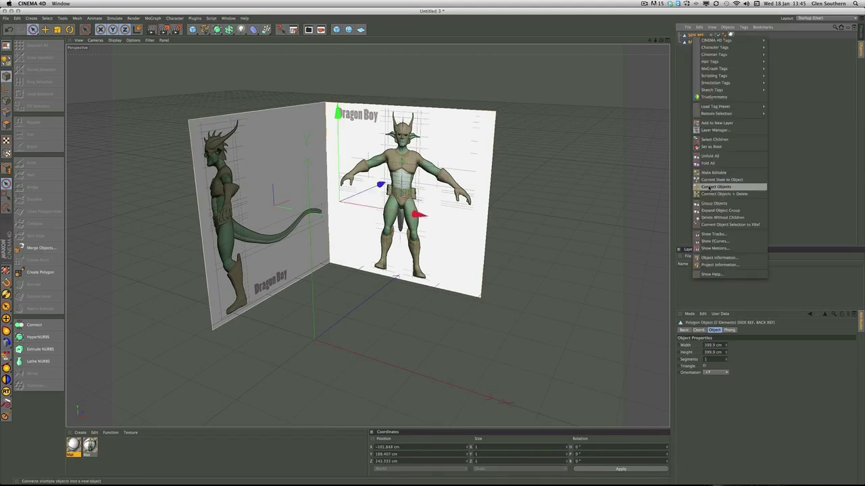
left_click(711, 203)
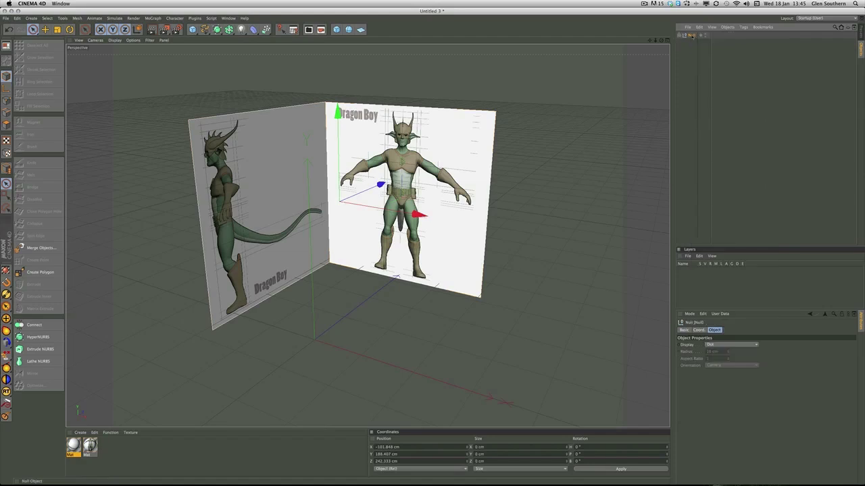
double_click(690, 35)
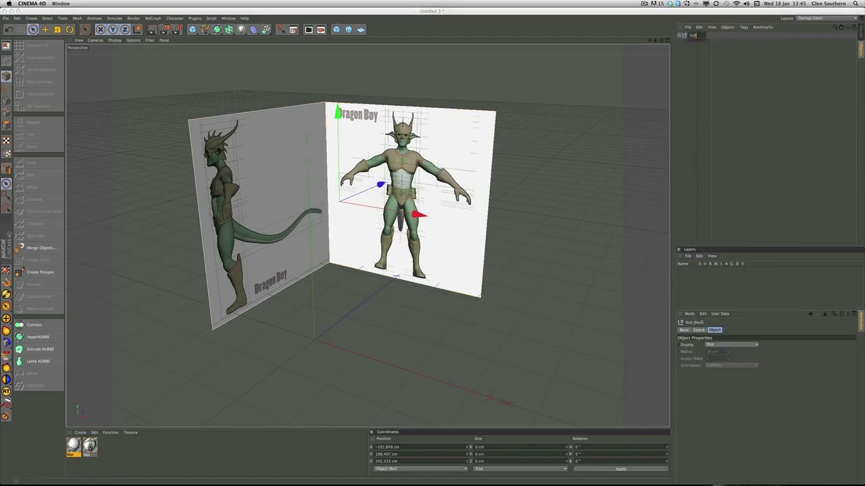
key("Return")
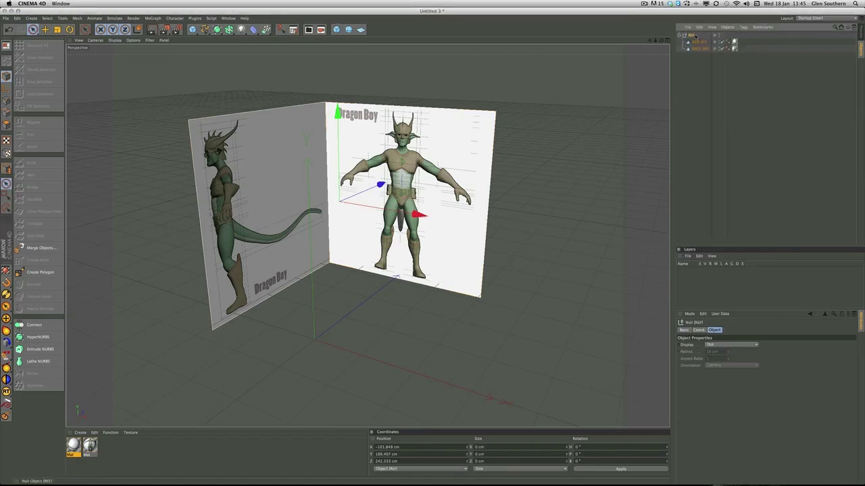
- Assign the SIDE REF plane to a new layer and add the BACK REF plane to that same layer
left_click(700, 42)
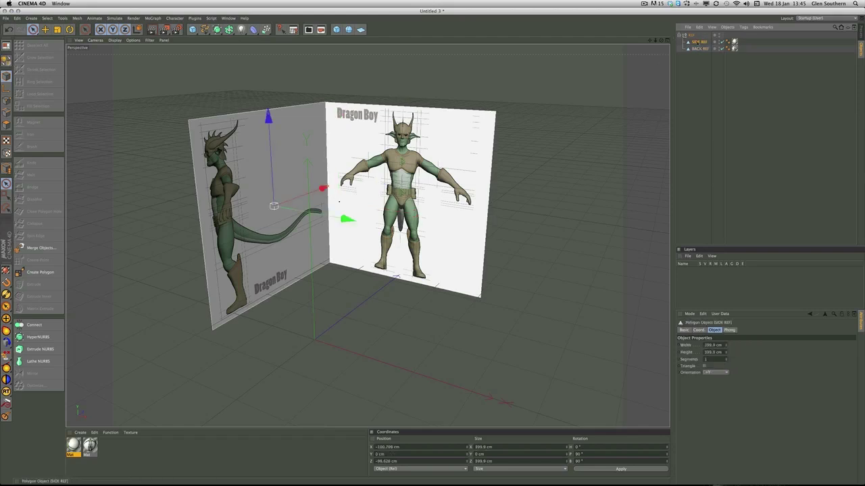
right_click(697, 43)
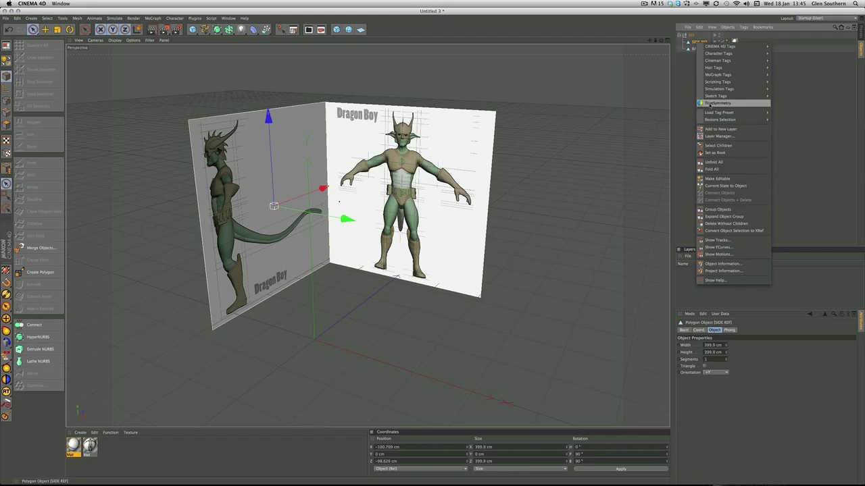
left_click(714, 129)
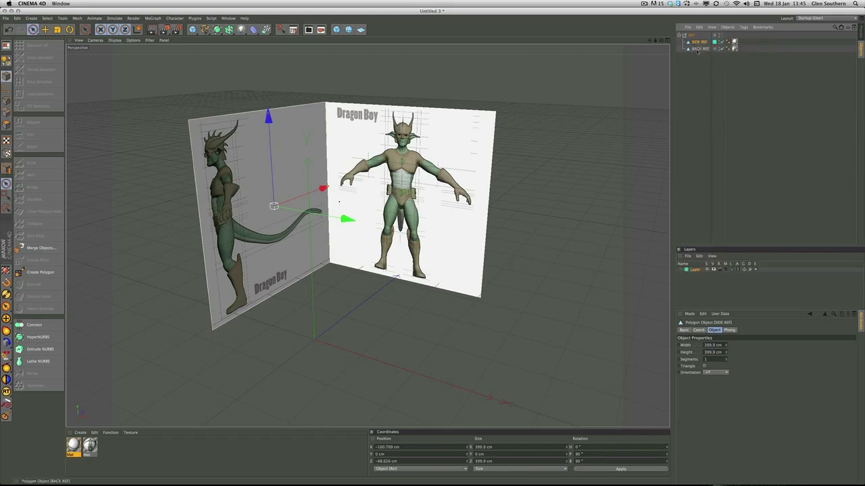
right_click(697, 50)
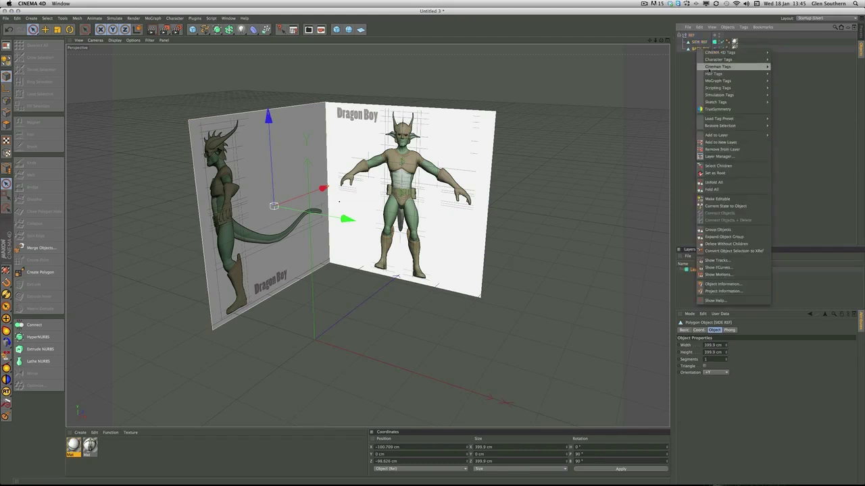
mouse_move(714, 137)
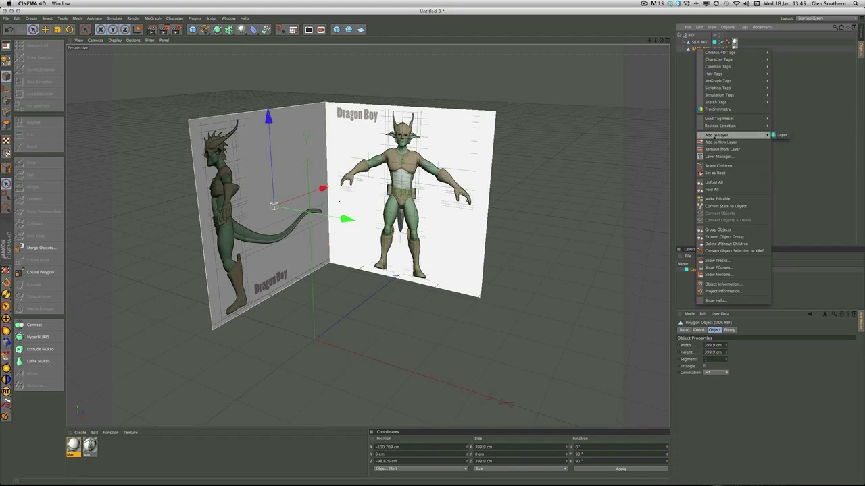
left_click(781, 135)
left_click(700, 53)
- Lock the layer holding both reference planes so they cannot be selected in the viewport
left_click(698, 43)
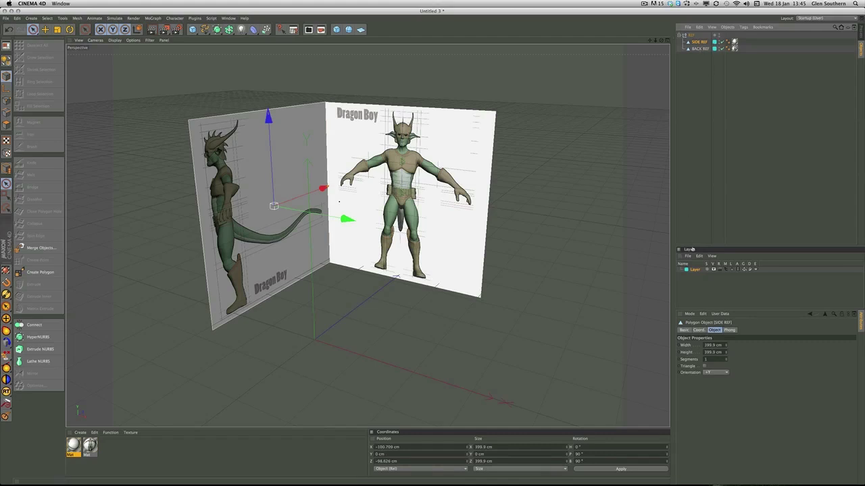
left_click_drag(692, 245, 692, 156)
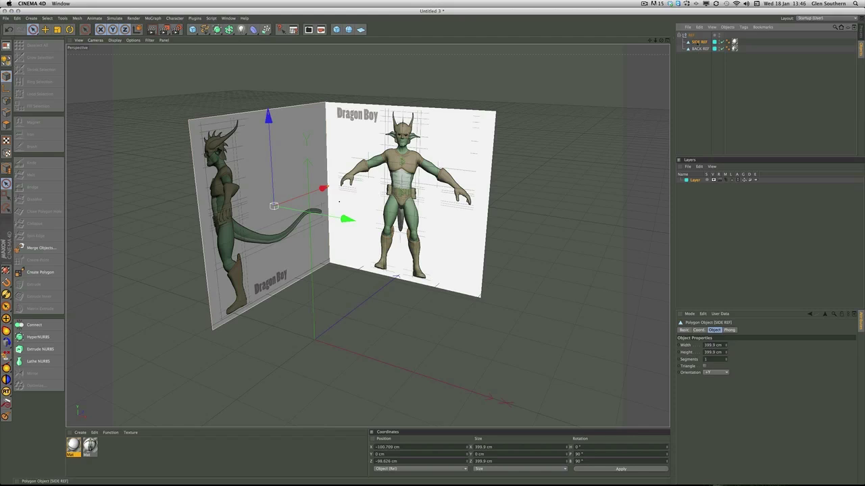
left_click(700, 49, "shift")
left_click(731, 180)
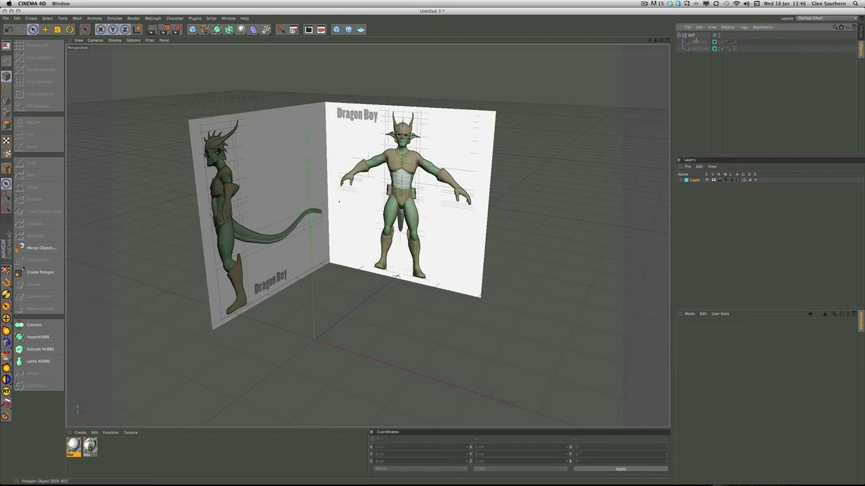
left_click_drag(263, 199, 284, 229, "alt")
scroll(375, 228, "up", 5)
left_click(424, 304)
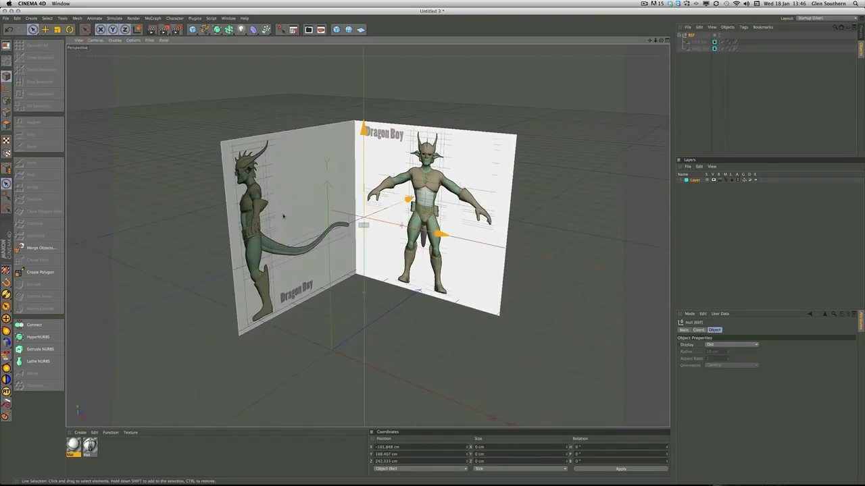
- Enable Backface Culling in the perspective viewport's View settings
left_click(116, 41)
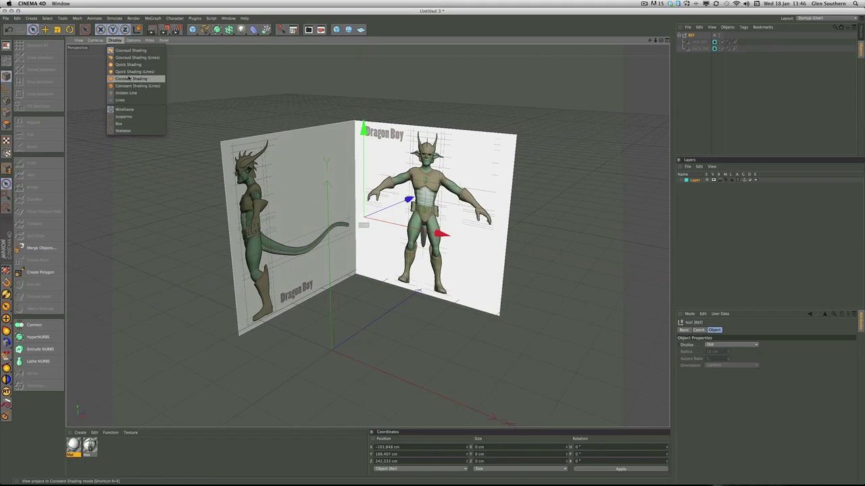
mouse_move(133, 42)
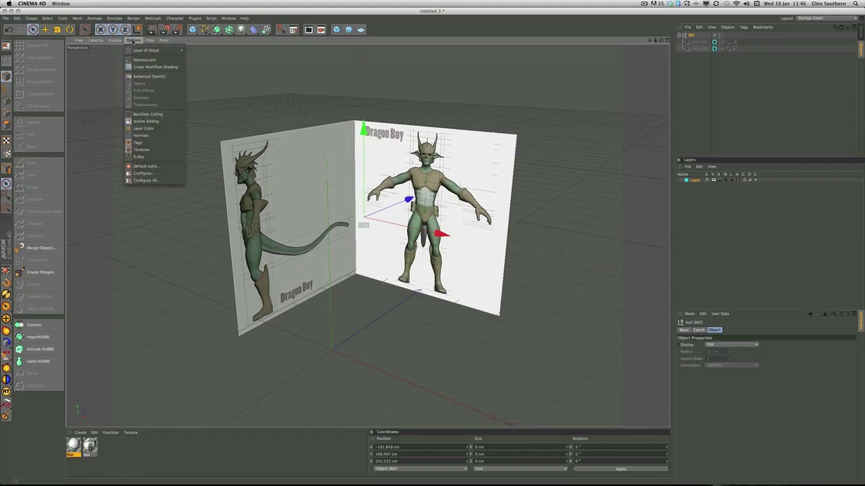
left_click(142, 173)
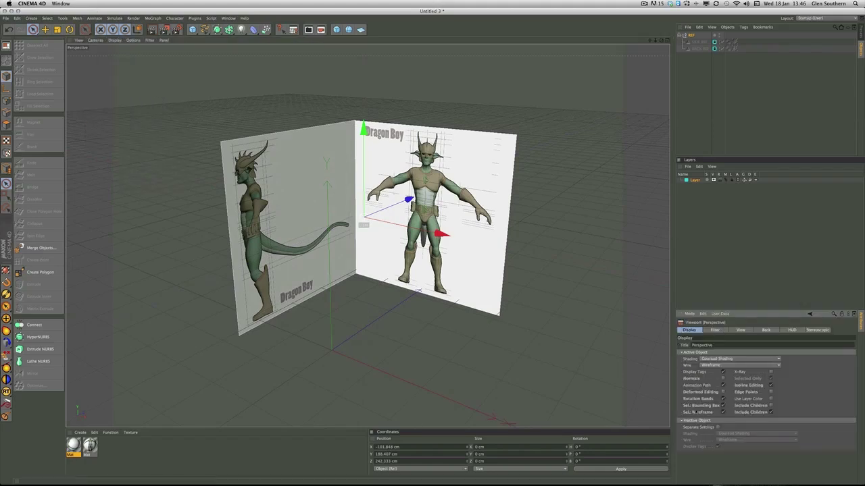
left_click(741, 330)
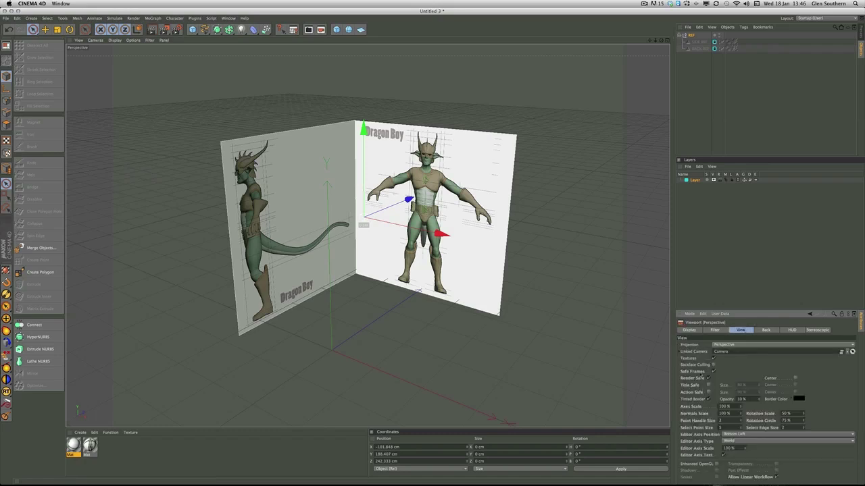
left_click(713, 365)
- Examine the reference planes from several angles to check how backface culling hides them from behind
left_click_drag(432, 230, 390, 247, "alt")
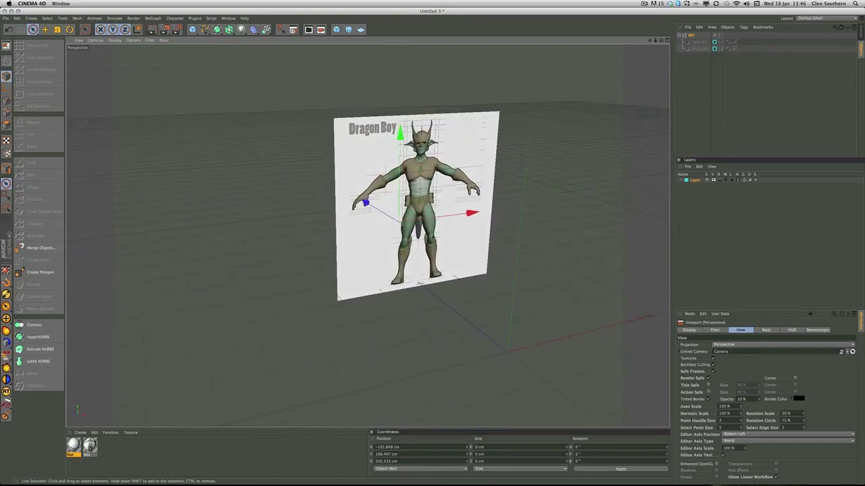
left_click_drag(418, 283, 311, 213, "alt")
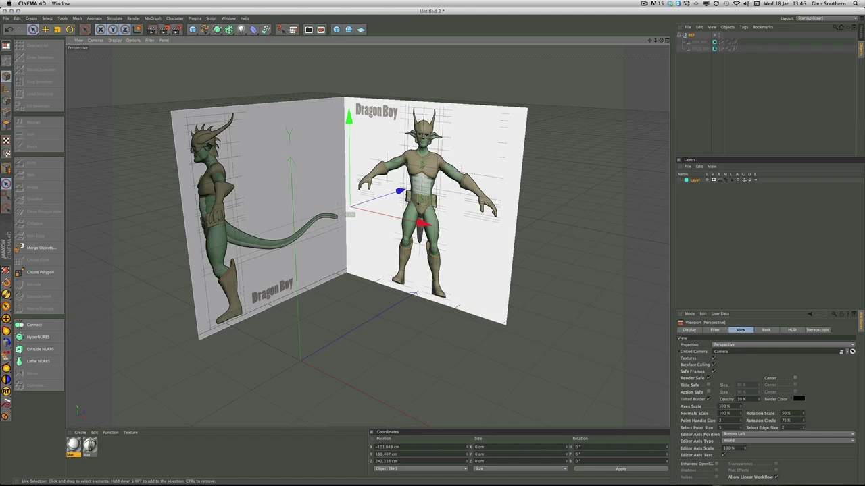
middle_click_drag(465, 226, 464, 232, "alt")
right_click_drag(432, 270, 459, 276, "alt")
left_click_drag(407, 298, 434, 294, "alt")
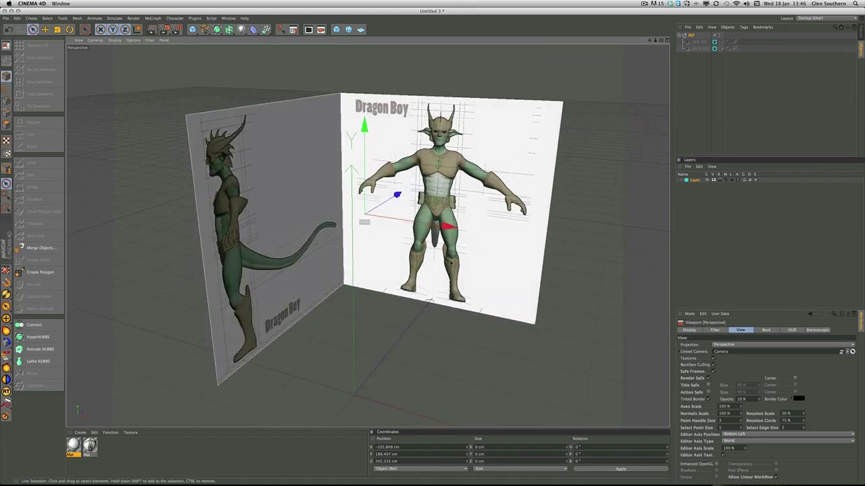
middle_click_drag(423, 277, 410, 266, "alt")
left_click_drag(410, 266, 433, 274, "alt")
middle_click_drag(432, 273, 417, 235, "alt")
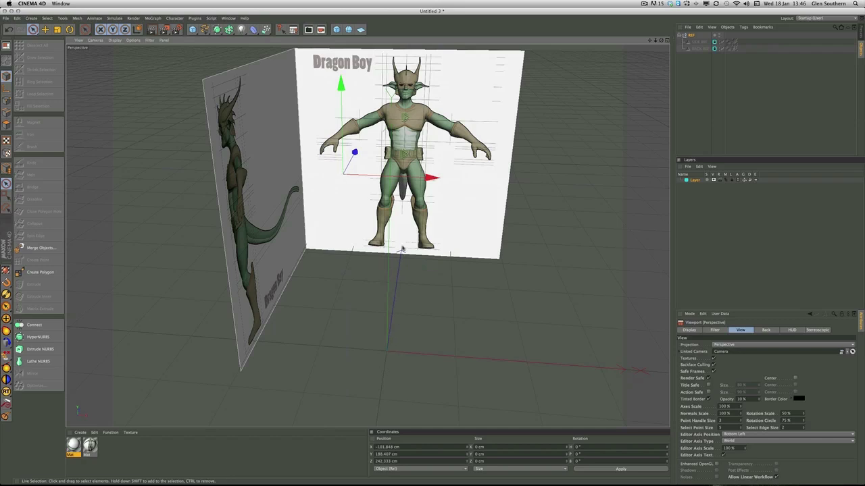
middle_click_drag(418, 318, 416, 312, "alt")
left_click_drag(416, 312, 403, 316, "alt")
middle_click_drag(403, 316, 414, 342, "alt")
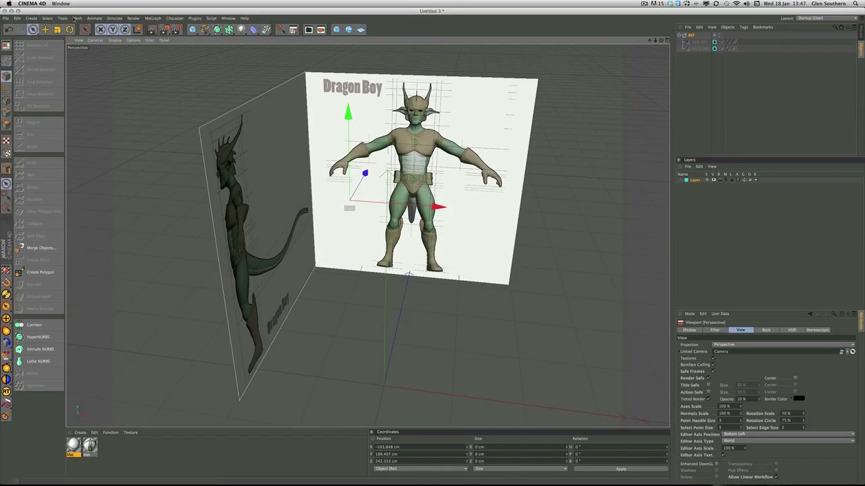
- Add a cube primitive and scale it uniformly to about 86.8 cm per side
left_click(47, 19)
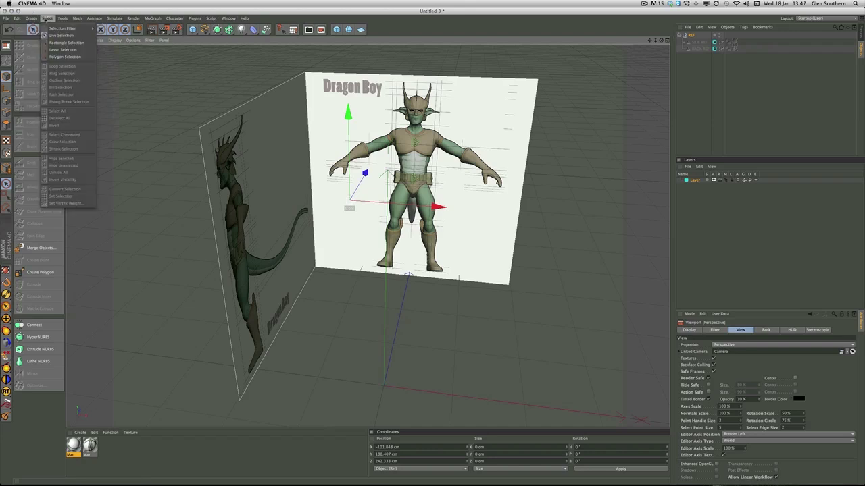
mouse_move(33, 20)
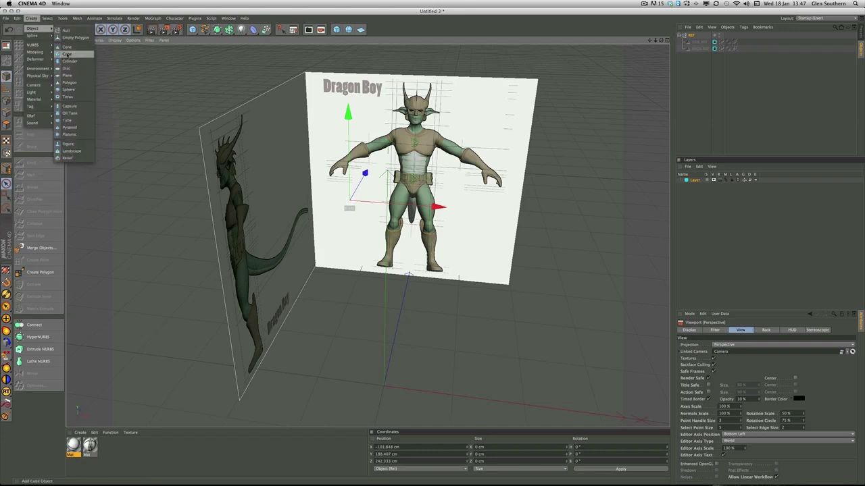
left_click(67, 54)
left_click_drag(375, 341, 257, 235, "alt")
key("r")
key("t")
middle_click_drag(338, 263, 334, 236, "alt")
right_click_drag(334, 236, 311, 233, "alt")
mouse_move(369, 217)
left_mouse_down("alt")
mouse_move(260, 215)
mouse_move(365, 215)
left_mouse_up("alt")
- Move the cube up to the character's torso in the perspective view, to about 259 cm in Y and 11 cm in Z
key("e")
mouse_move(418, 193)
left_mouse_down()
mouse_move(446, 195)
mouse_move(425, 202)
left_mouse_up()
middle_click_drag(423, 232, 405, 221, "alt")
right_click_drag(405, 221, 349, 228, "alt")
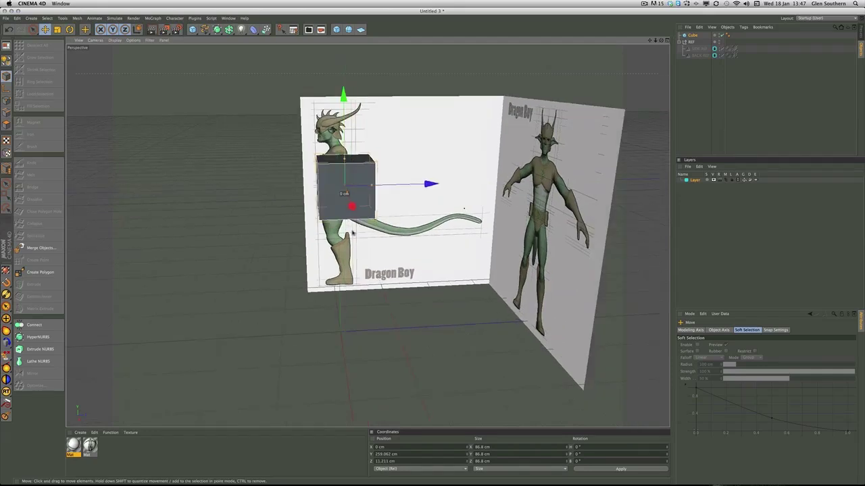
- Align the cube with the torso in the front and side views, at about 253 cm in Y and 6 cm in Z
middle_click(349, 228)
middle_click_drag(433, 285, 415, 361, "alt")
mouse_move(478, 277)
left_mouse_down()
mouse_move(478, 312)
mouse_move(478, 279)
left_mouse_up()
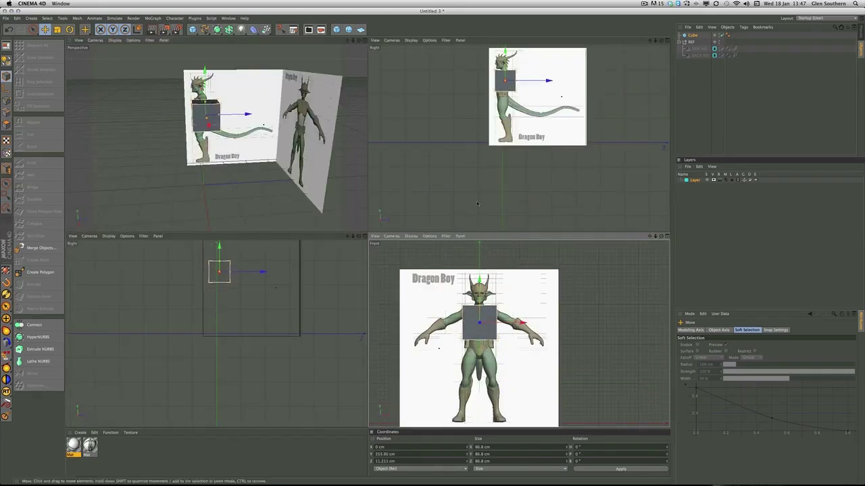
middle_click_drag(447, 71, 434, 142, "alt")
right_click_drag(427, 137, 523, 139, "alt")
mouse_move(544, 157)
left_mouse_down()
mouse_move(495, 160)
mouse_move(540, 156)
left_mouse_up()
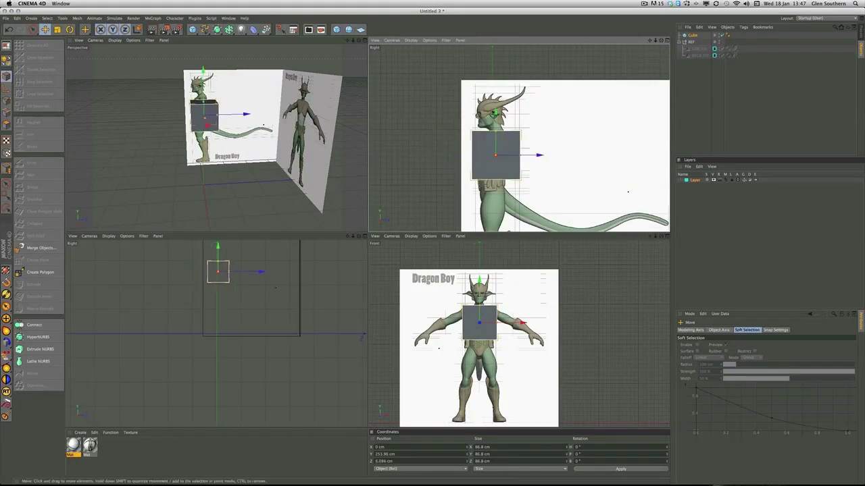
mouse_move(496, 112)
left_mouse_down()
mouse_move(497, 121)
mouse_move(496, 113)
left_mouse_up()
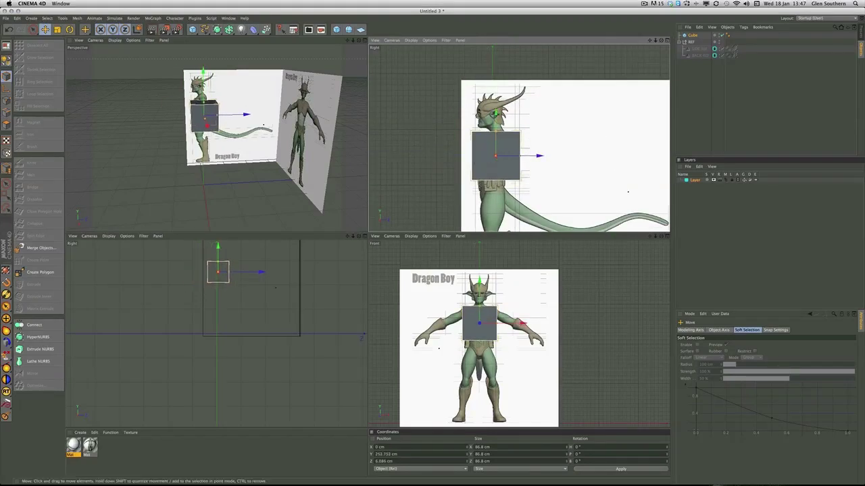
middle_click_drag(416, 137, 417, 129, "alt")
left_click(392, 137)
- Return to the single perspective view, rename the cube to BODY and leave it selected
middle_click(287, 143)
left_click_drag(287, 143, 399, 145, "alt")
middle_click_drag(399, 144, 450, 149, "alt")
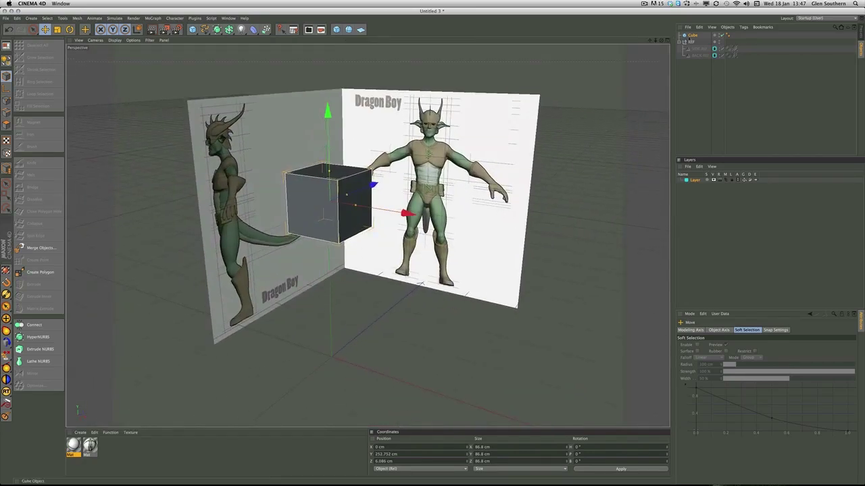
left_click(693, 36)
double_click(693, 35)
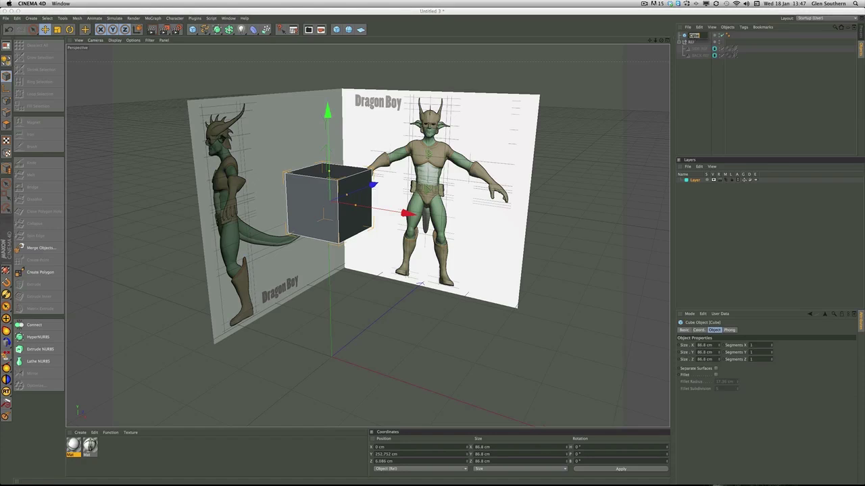
type("BC")
type("DY")
key("Return")
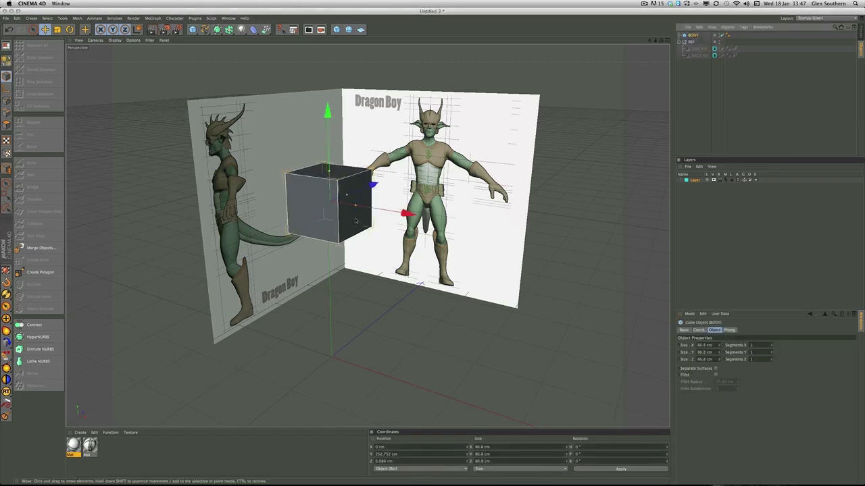
left_click(691, 42)
left_click(693, 36)
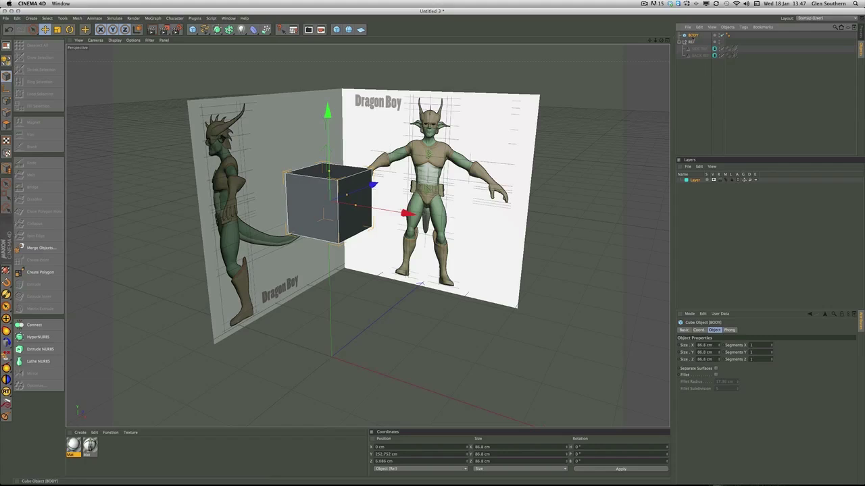
- Add a TrueSymmetry tag to the BODY cube and inspect its symmetry plane around the cube
right_click(692, 36)
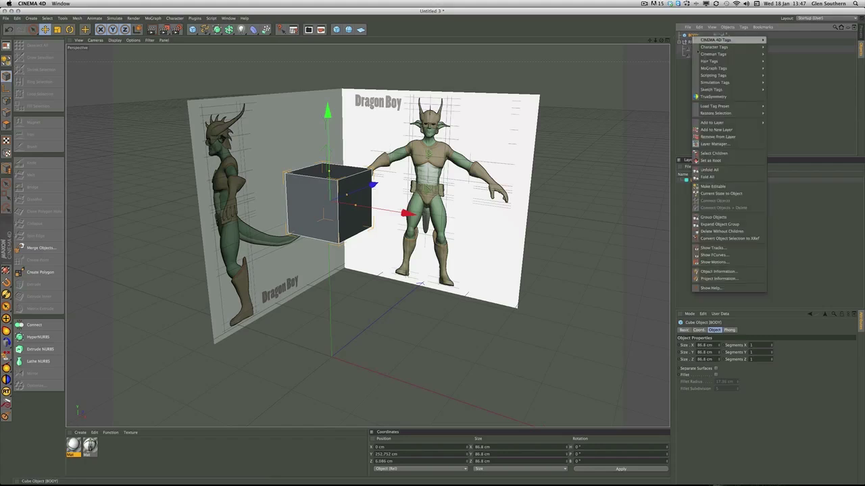
left_click(728, 98)
left_click_drag(299, 206, 339, 204, "alt")
left_click_drag(369, 178, 334, 157, "alt")
middle_click_drag(334, 157, 281, 177, "alt")
right_click_drag(281, 177, 324, 181, "alt")
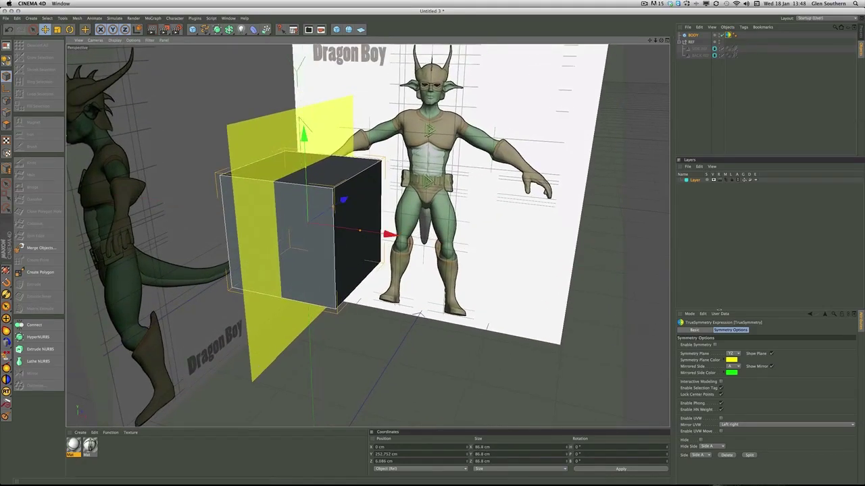
- Enlarge the attributes area and set the TrueSymmetry tag's Symmetry Plane Color to black
left_click_drag(718, 310, 718, 229)
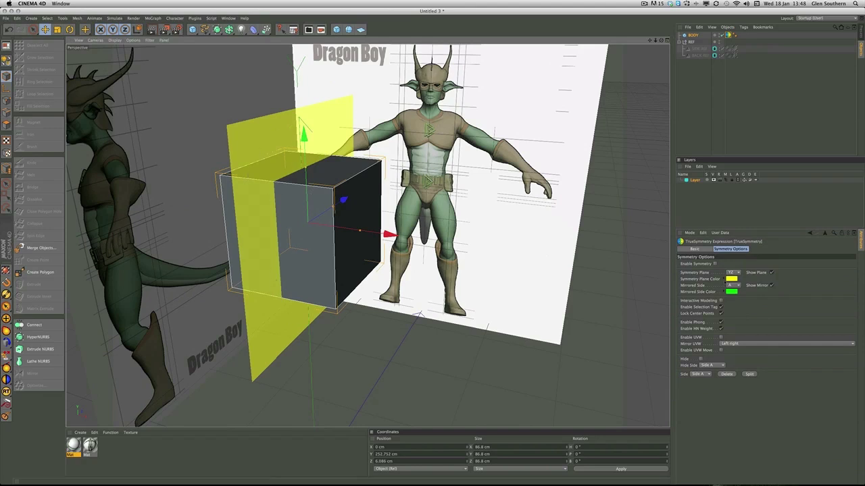
left_click(731, 278)
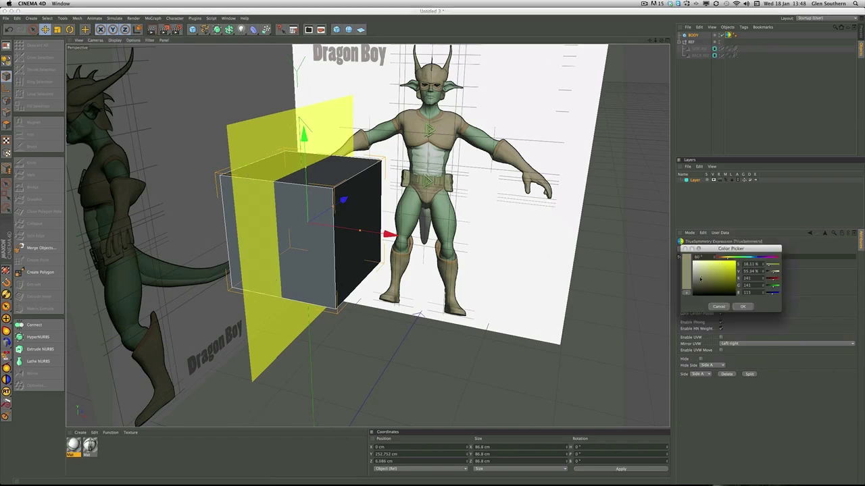
left_click_drag(694, 287, 716, 303)
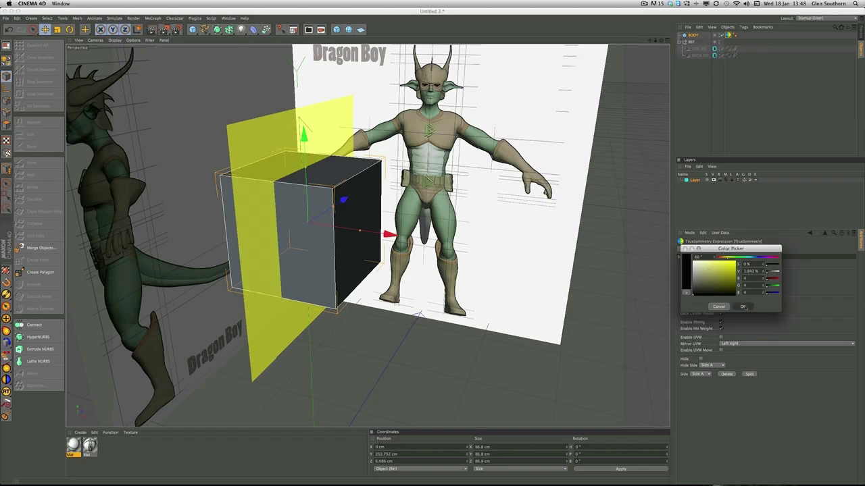
left_click(743, 308)
left_click_drag(441, 196, 527, 189, "alt")
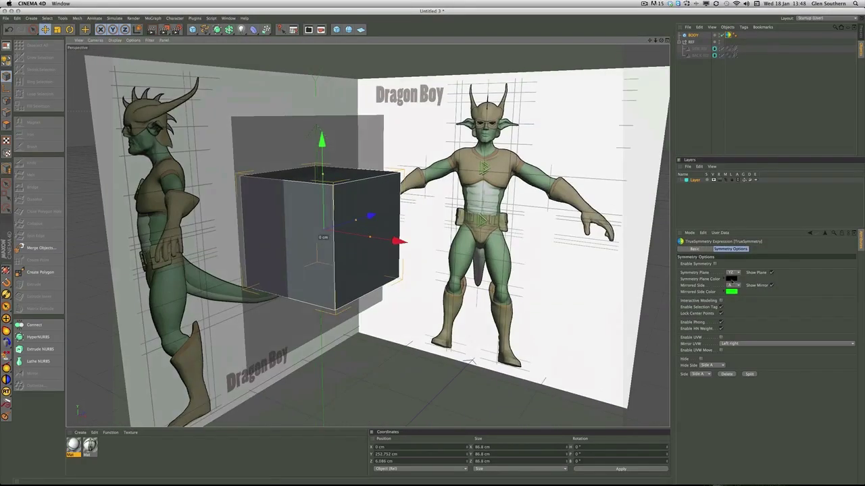
- Change the Symmetry Plane Color to white and check the plane against the reference images
left_click(731, 278)
left_click(742, 308)
left_click_drag(513, 223, 524, 236, "alt")
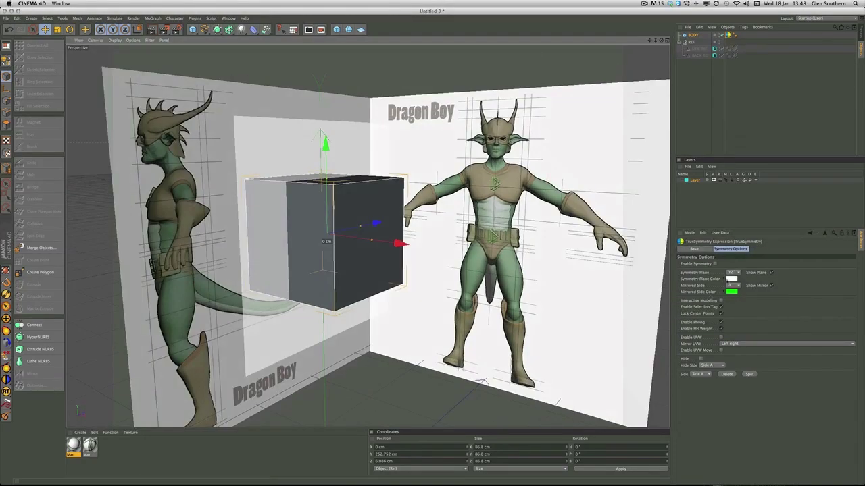
- Switch the Symmetry Plane Color back to black and check the plane around the cube
left_click(731, 279)
left_click_drag(698, 289, 694, 298)
left_click(744, 308)
left_click_drag(541, 290, 626, 289, "alt")
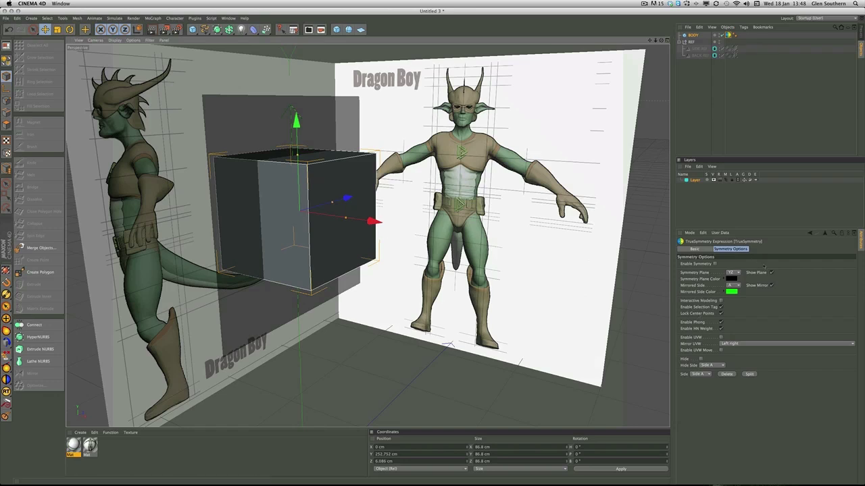
- Turn off Show Plane for the TrueSymmetry tag and view the whole cube with both reference planes
left_click(771, 273)
left_click_drag(378, 223, 419, 205, "alt")
left_click_drag(346, 168, 350, 201, "alt")
scroll(410, 197, "up", 5)
left_click_drag(410, 198, 287, 194, "alt")
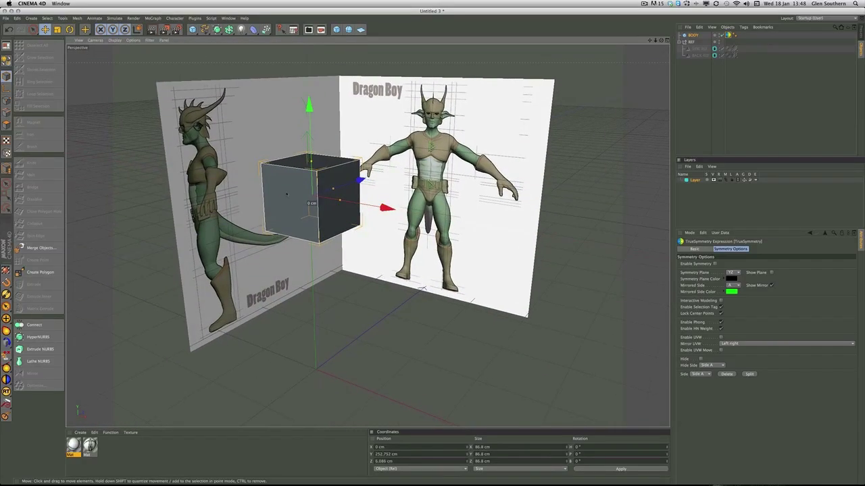